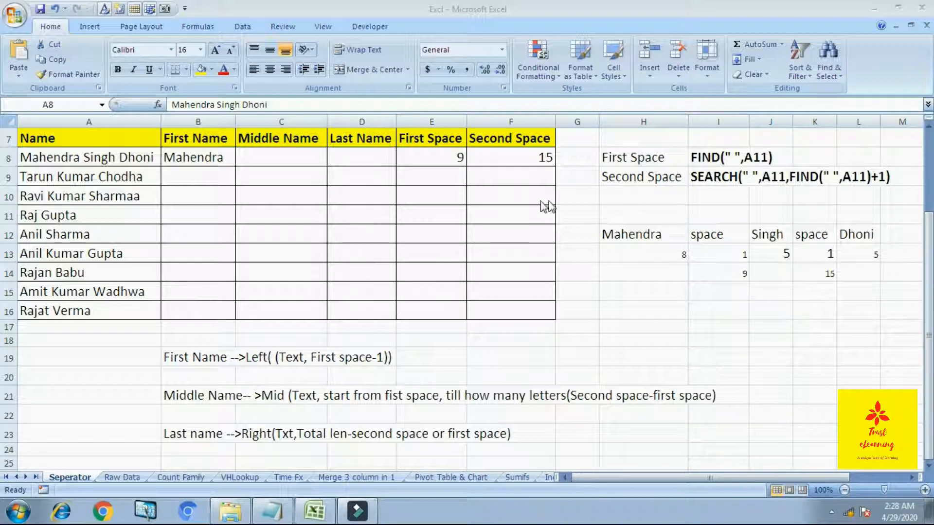
Clear the First Space and Second Space values in row 8 (E8:F8)
{"action": "left_click", "coordinate": [440, 140]}
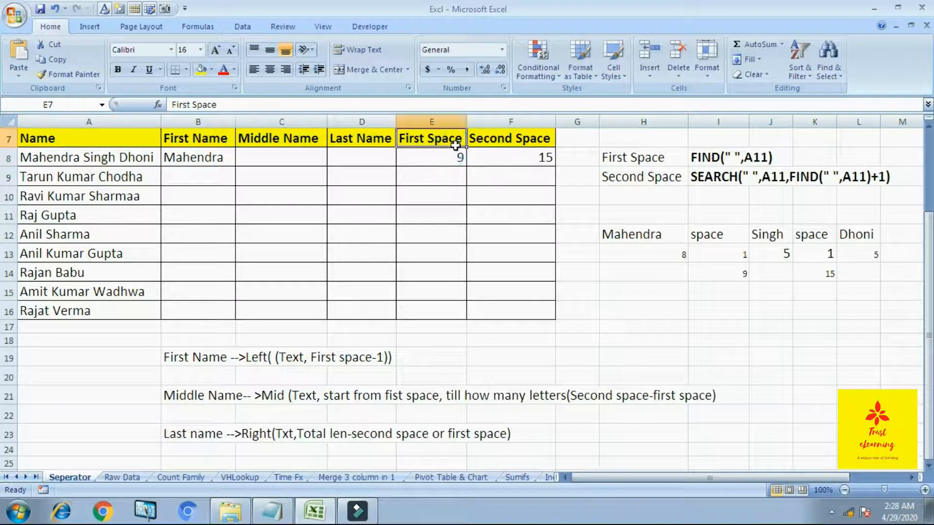
{"action": "key", "text": "Down"}
{"action": "key", "text": "shift+Right"}
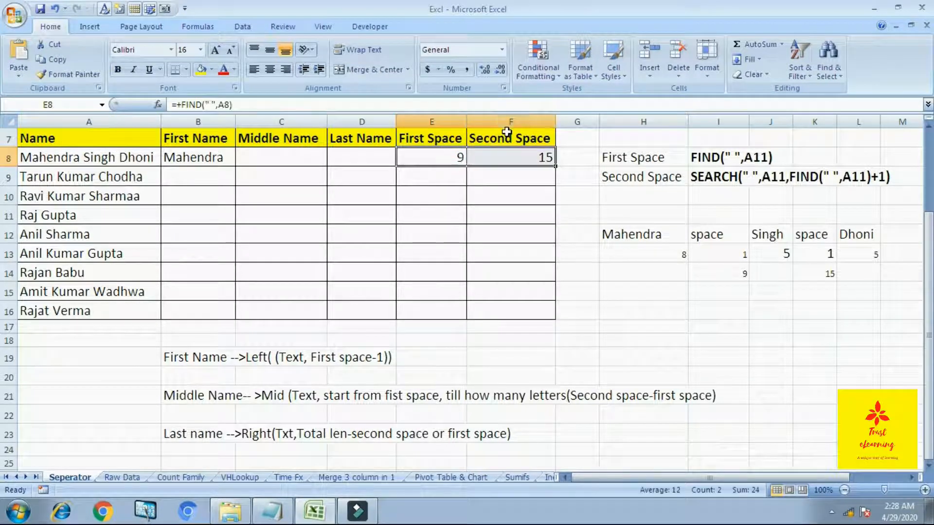
{"action": "key", "text": "Delete"}
Start a formula with + in the First Space cell E8
{"action": "key", "text": "Down"}
{"action": "key", "text": "Up"}
{"action": "type", "text": "+"}
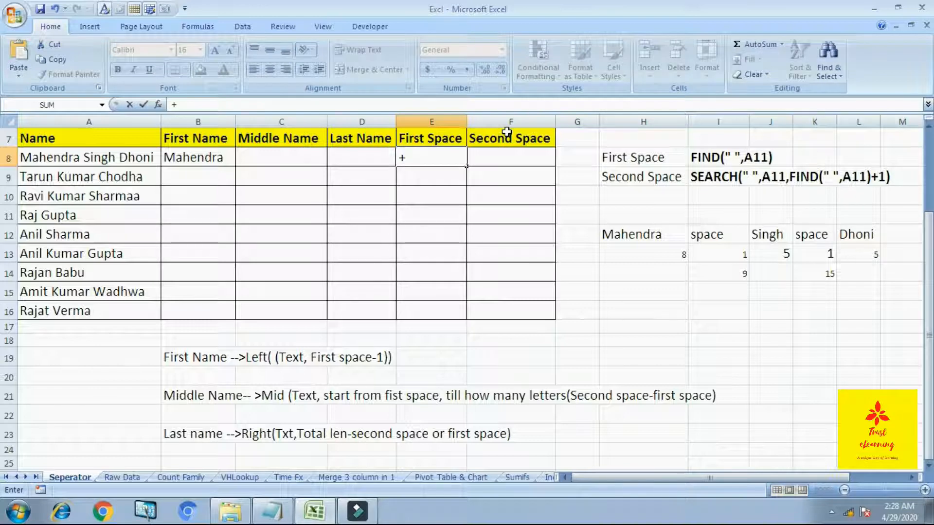
{"action": "left_click", "coordinate": [666, 213]}
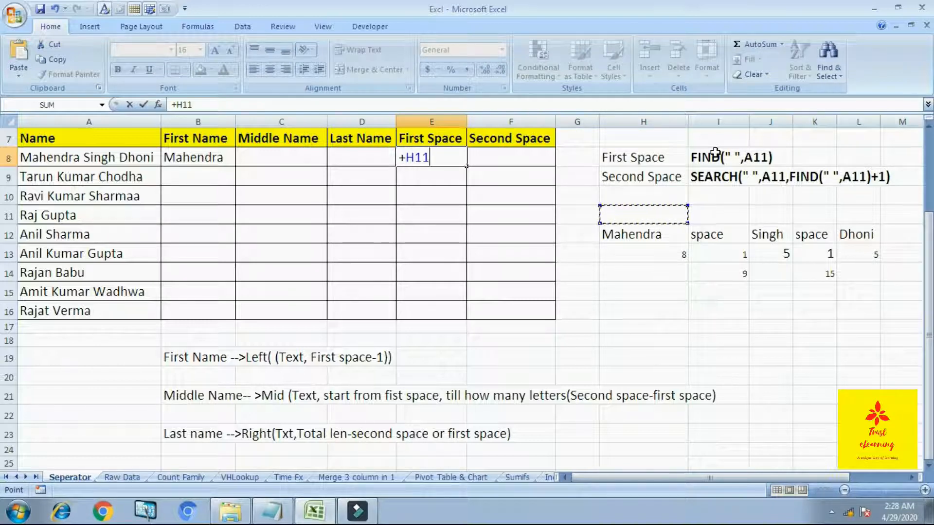
{"action": "left_click_drag", "start_coordinate": [714, 152], "coordinate": [815, 177]}
{"action": "left_click", "coordinate": [715, 326]}
{"action": "scroll", "coordinate": [487, 219], "scroll_direction": "up", "scroll_amount": 2}
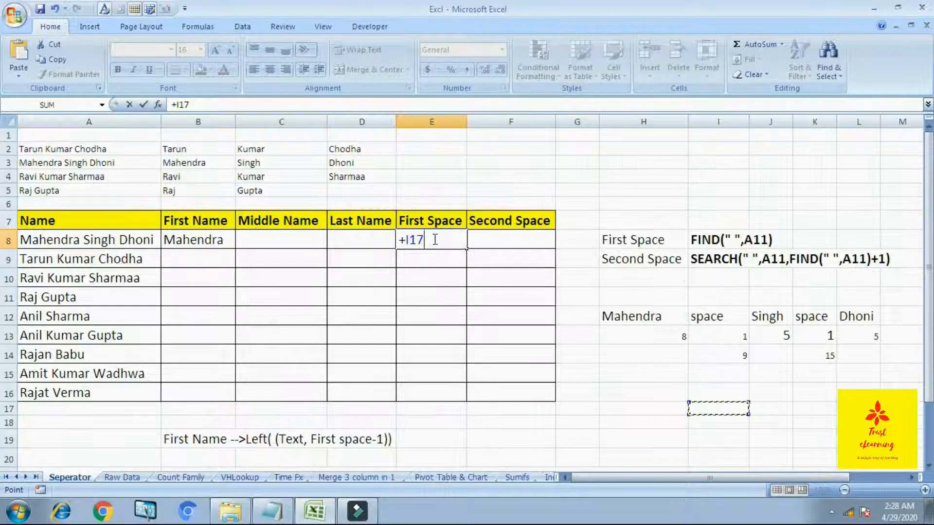
{"action": "left_click", "coordinate": [436, 240]}
{"action": "key", "text": "BackSpace"}
{"action": "key", "text": "BackSpace"}
{"action": "key", "text": "BackSpace"}
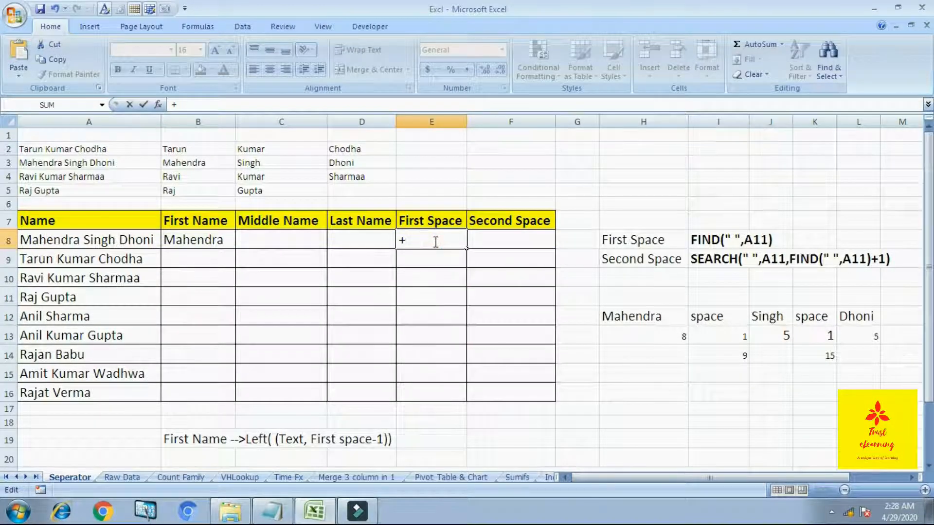
{"action": "scroll", "coordinate": [423, 240], "scroll_direction": "down", "scroll_amount": 1}
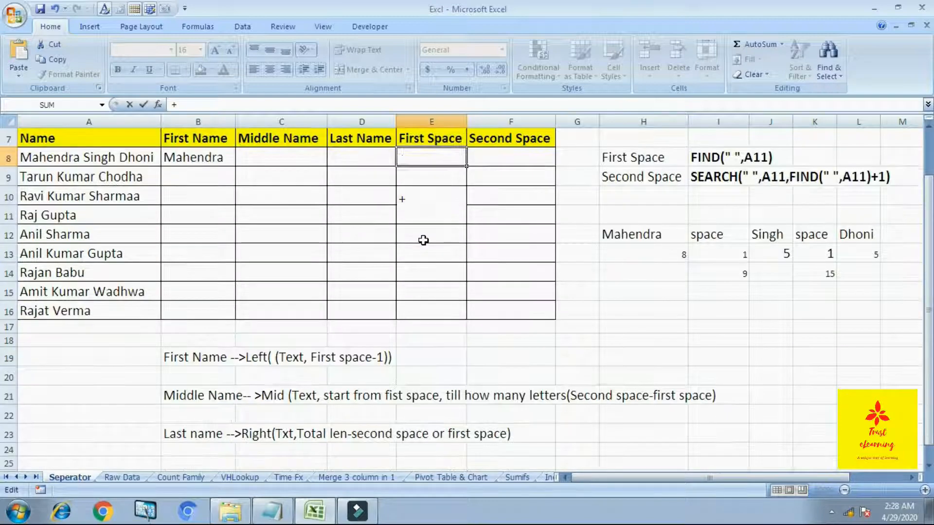
{"action": "scroll", "coordinate": [423, 240], "scroll_direction": "down", "scroll_amount": 1}
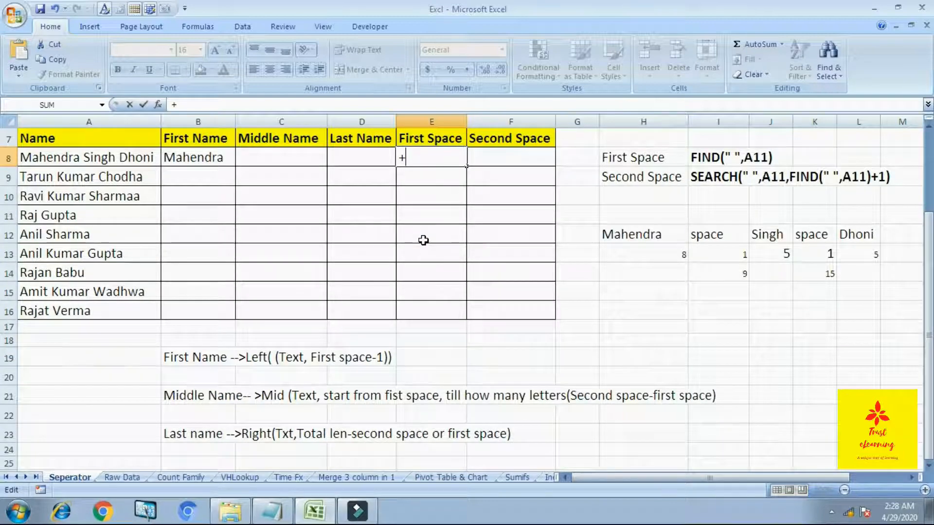
{"action": "type", "text": "find"}
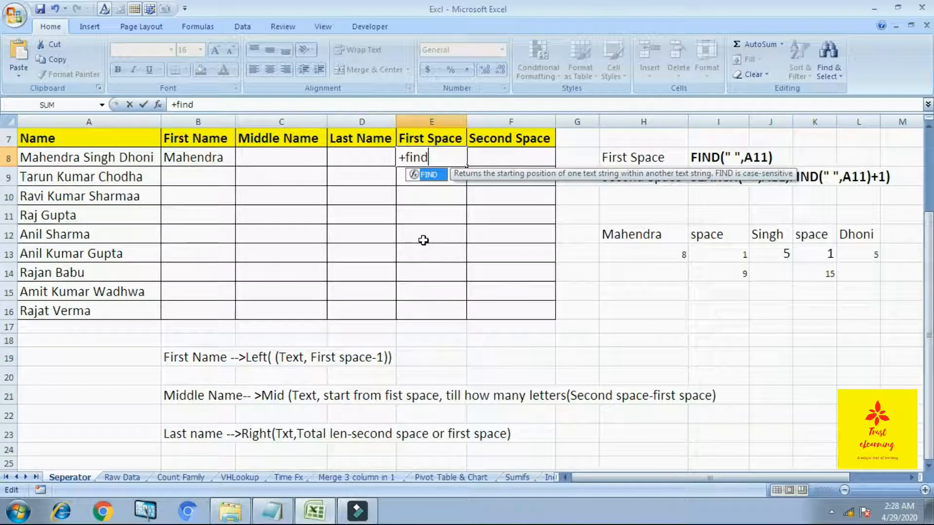
{"action": "key", "text": "BackSpace"}
{"action": "key", "text": "BackSpace"}
{"action": "key", "text": "BackSpace"}
{"action": "key", "text": "BackSpace"}
Complete the E8 formula as +FIND(" ",A8) to locate the first space in the full name
{"action": "key", "text": "Caps_Lock"}
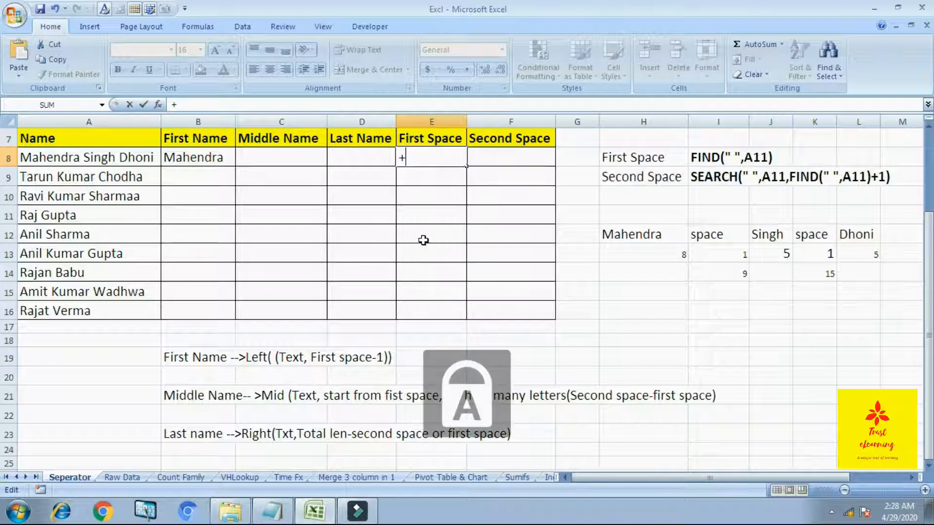
{"action": "type", "text": "FIND("}
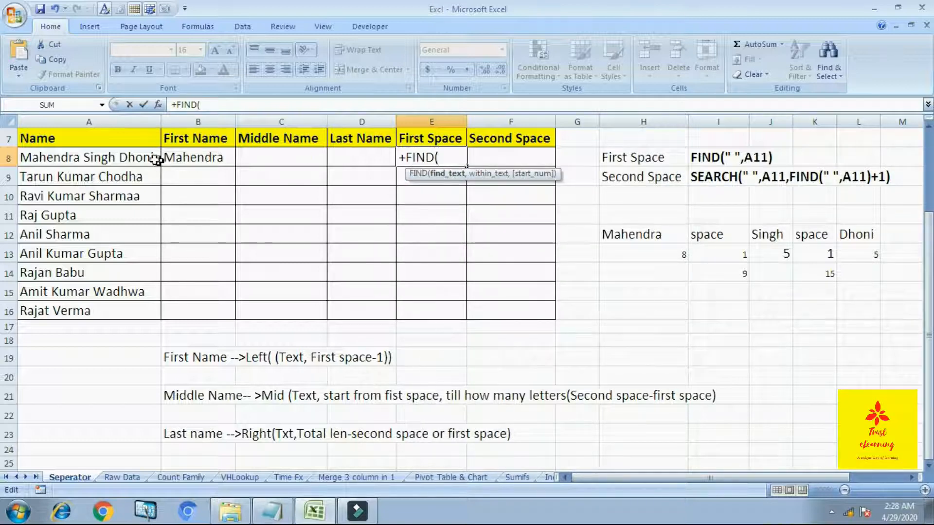
{"action": "type", "text": "\" \","}
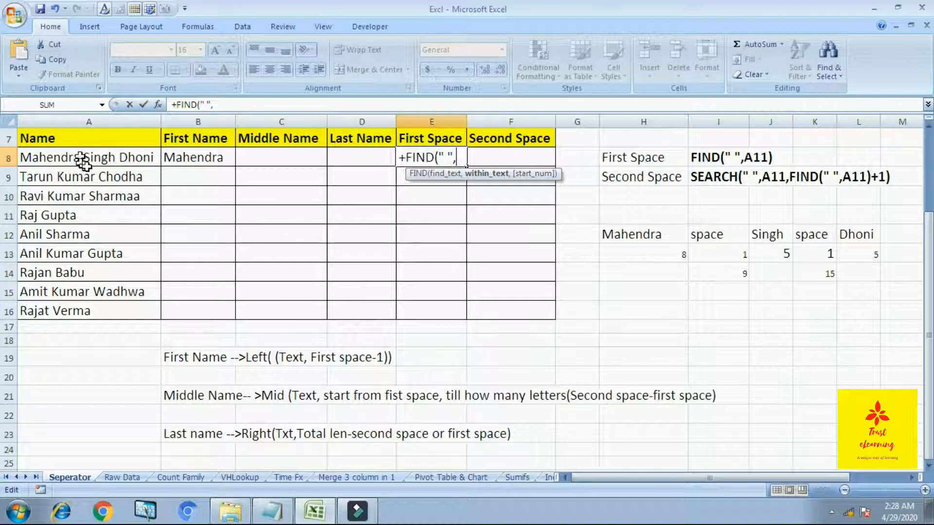
{"action": "left_click", "coordinate": [121, 158]}
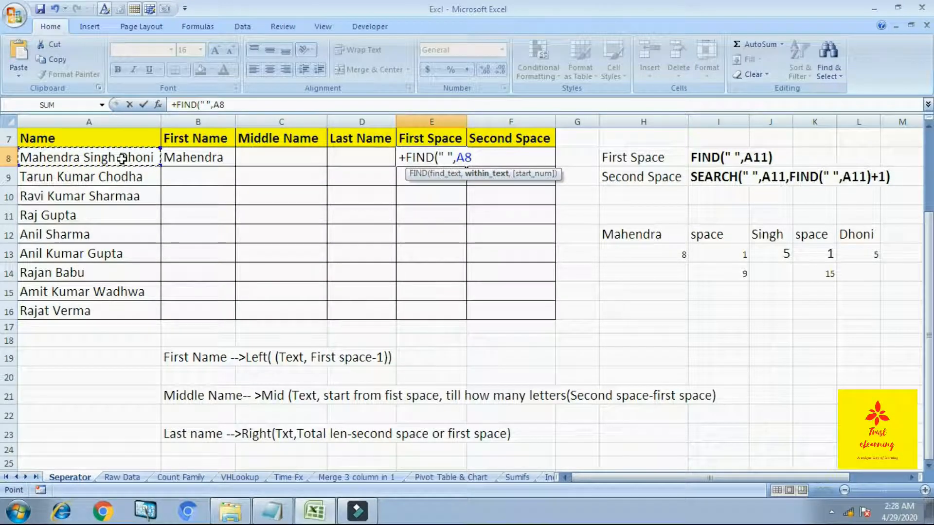
{"action": "type", "text": ")"}
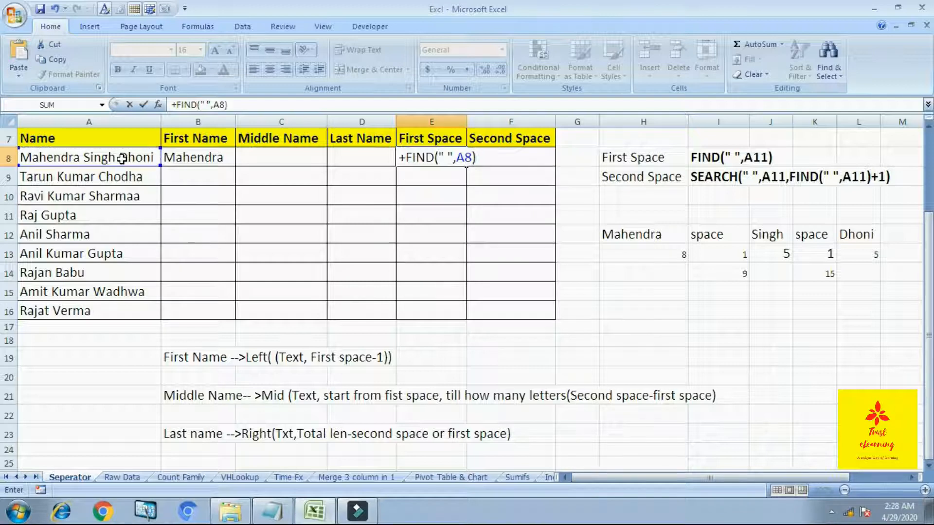
{"action": "key", "text": "Return"}
{"action": "key", "text": "Up"}
{"action": "key", "text": "Right"}
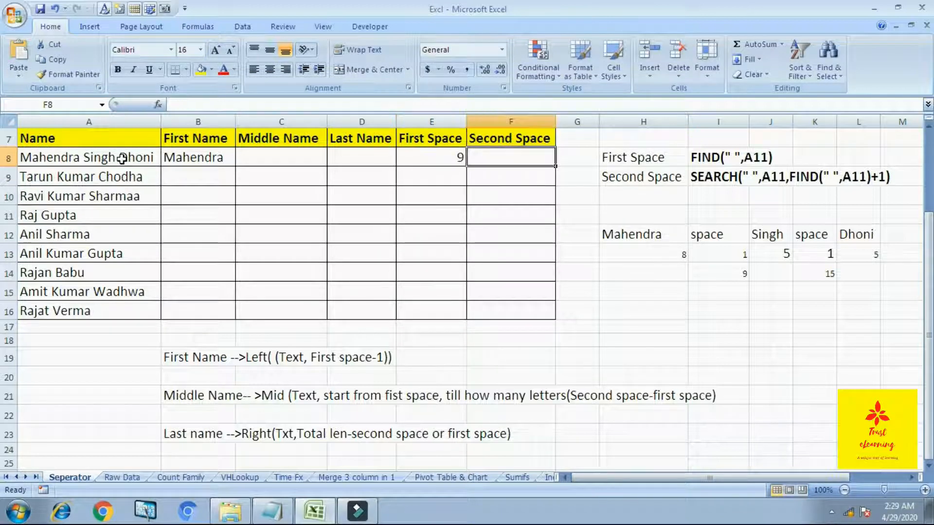
Begin the Second Space formula in F8 with +SEARCH(" ",A8, after checking the character counts in H12:I13
{"action": "left_click", "coordinate": [663, 270]}
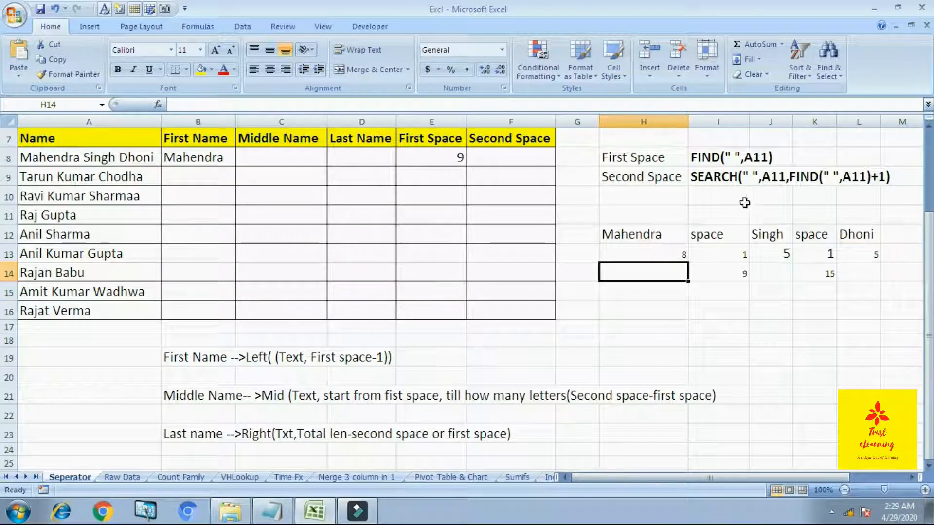
{"action": "left_click_drag", "start_coordinate": [639, 234], "coordinate": [725, 245]}
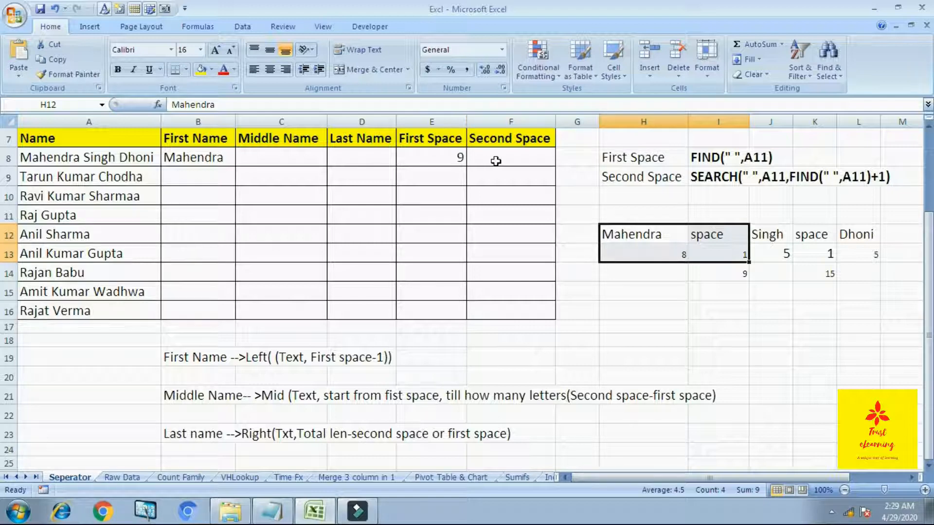
{"action": "left_click", "coordinate": [495, 161]}
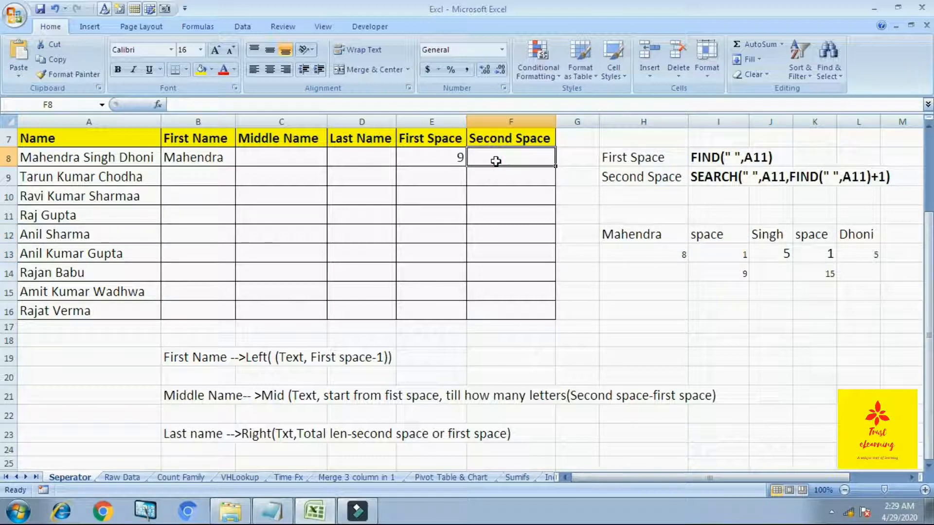
{"action": "type", "text": "+"}
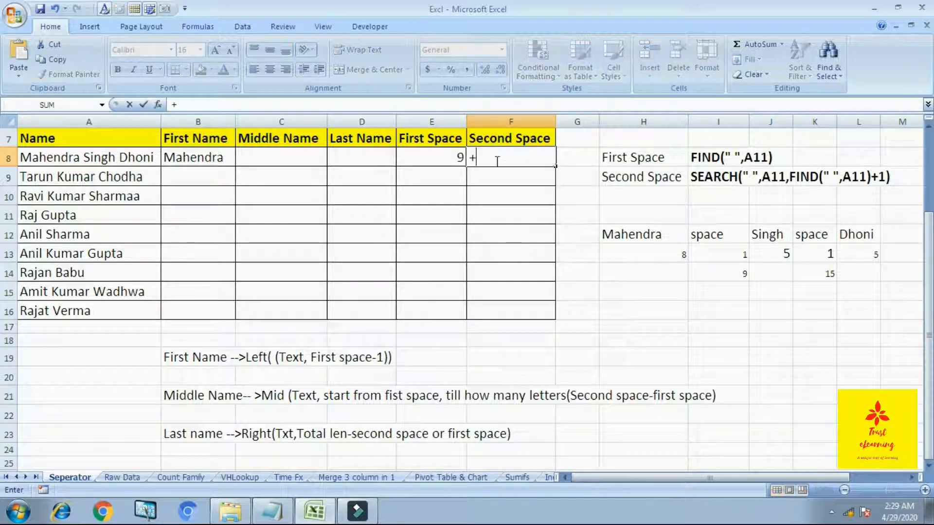
{"action": "type", "text": "SEARCH"}
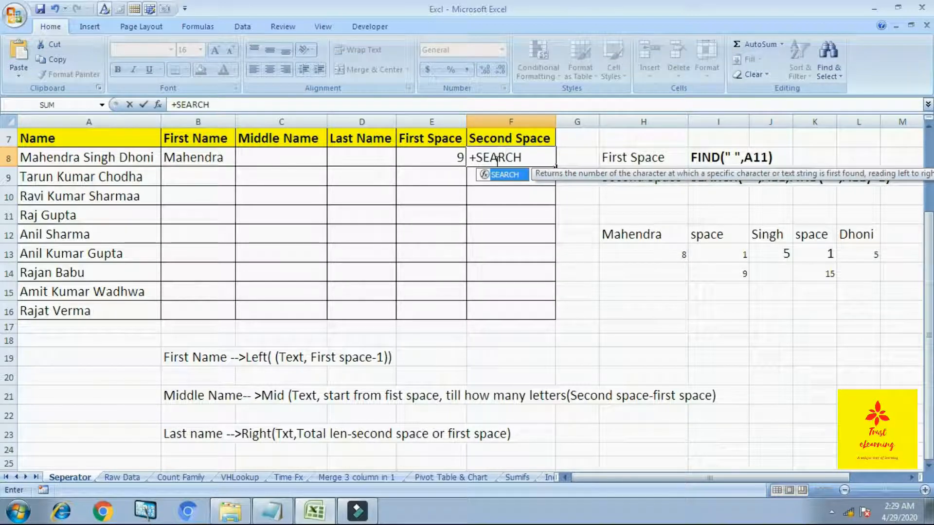
{"action": "type", "text": "(\""}
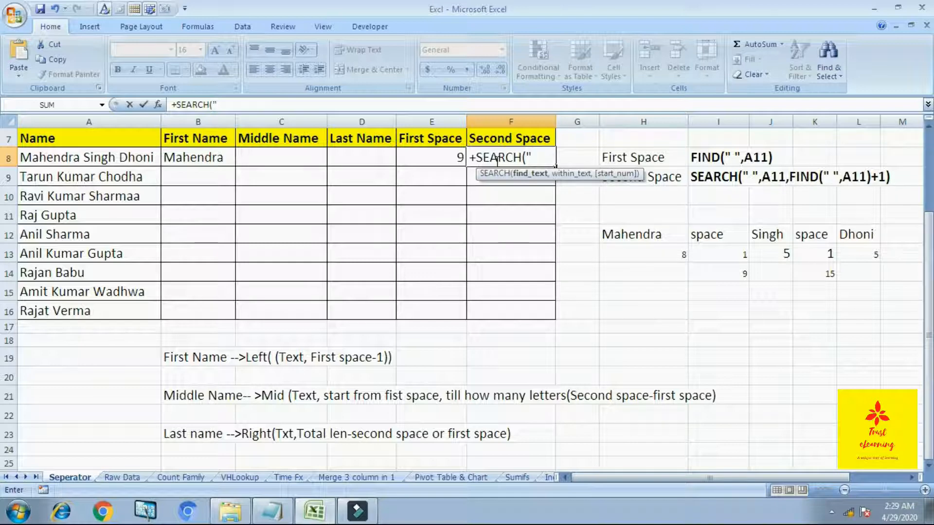
{"action": "type", "text": " \","}
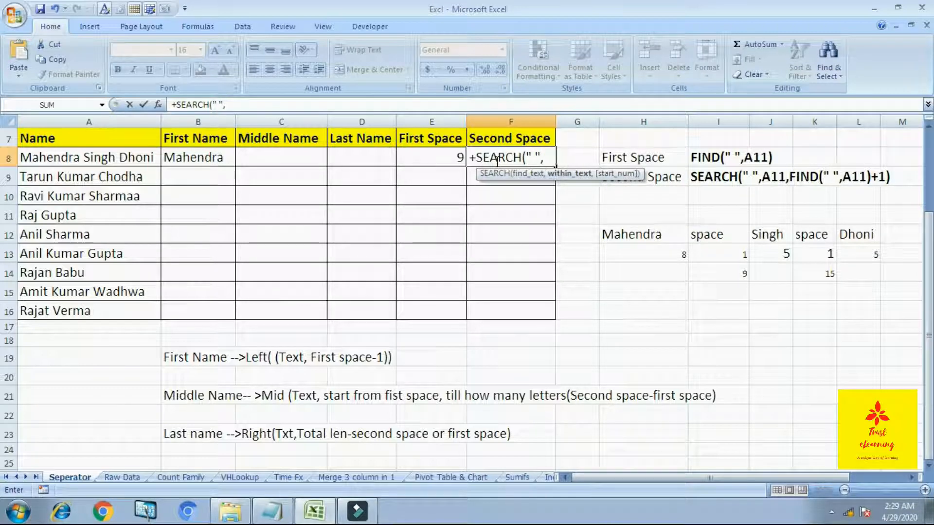
{"action": "type", "text": "A8"}
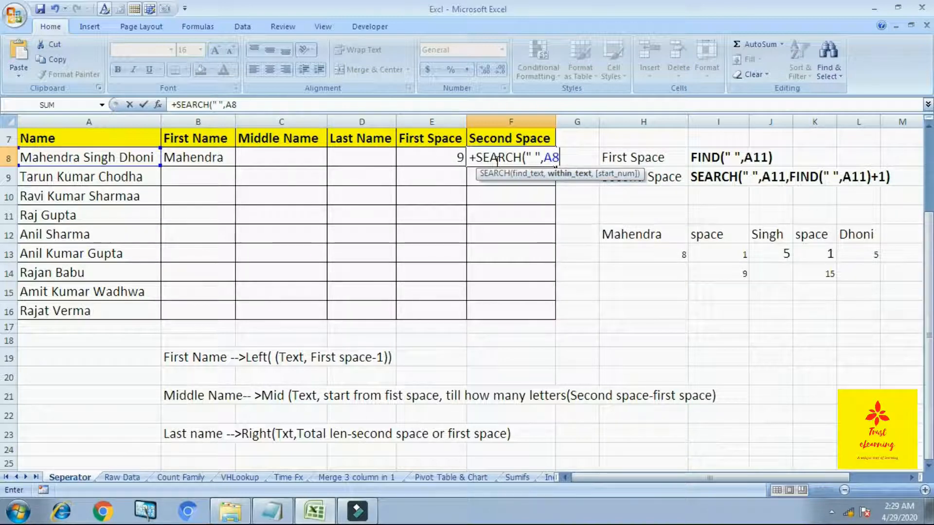
{"action": "type", "text": ","}
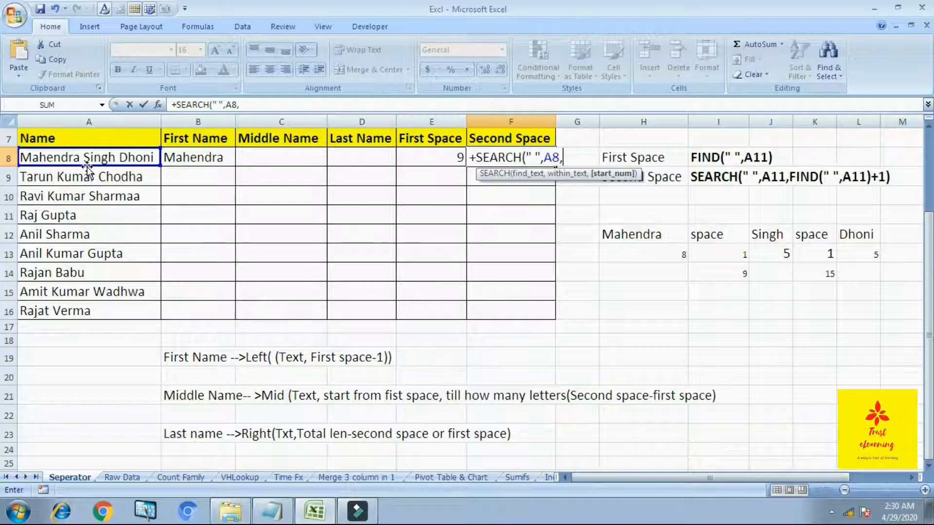
Complete the F8 formula with FIND(" ",A8)+1 as the start position of the SEARCH function
{"action": "type", "text": "FIRS"}
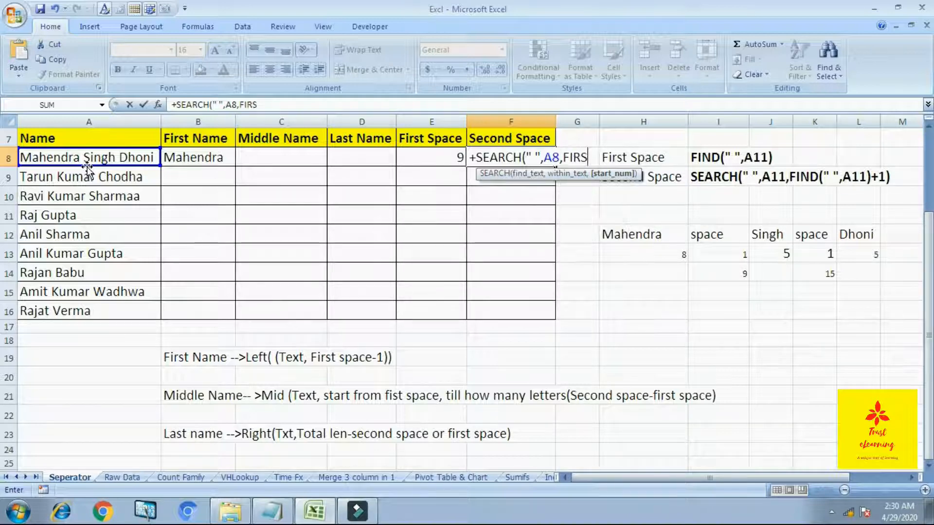
{"action": "key", "text": "BackSpace"}
{"action": "key", "text": "BackSpace"}
{"action": "key", "text": "BackSpace"}
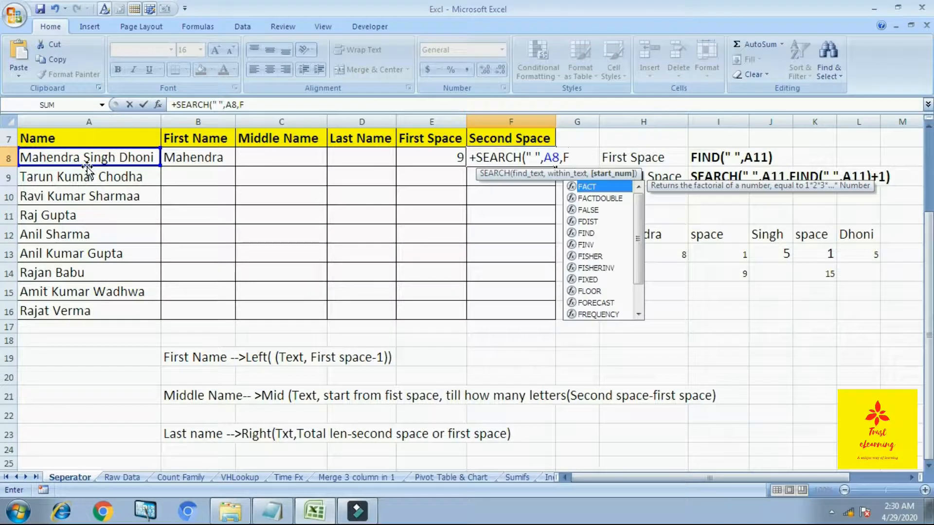
{"action": "type", "text": "IND"}
{"action": "type", "text": "(\""}
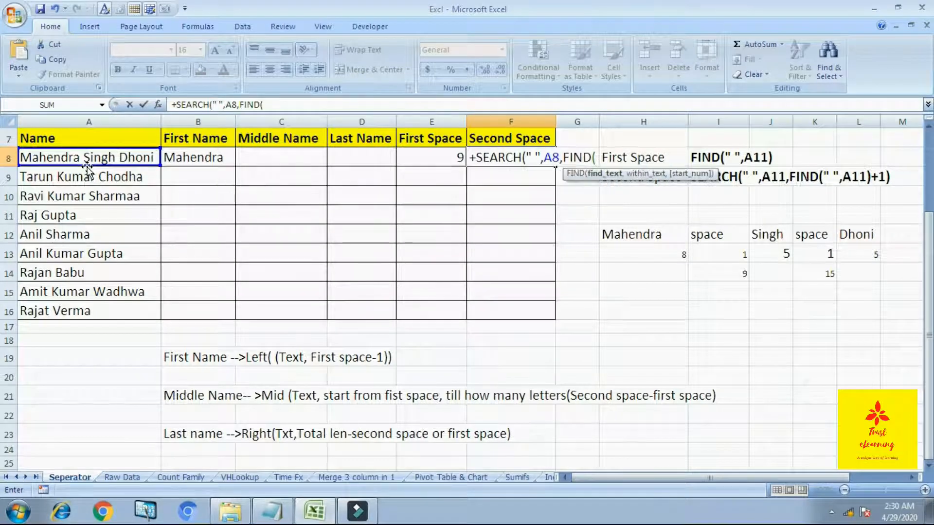
{"action": "type", "text": " \""}
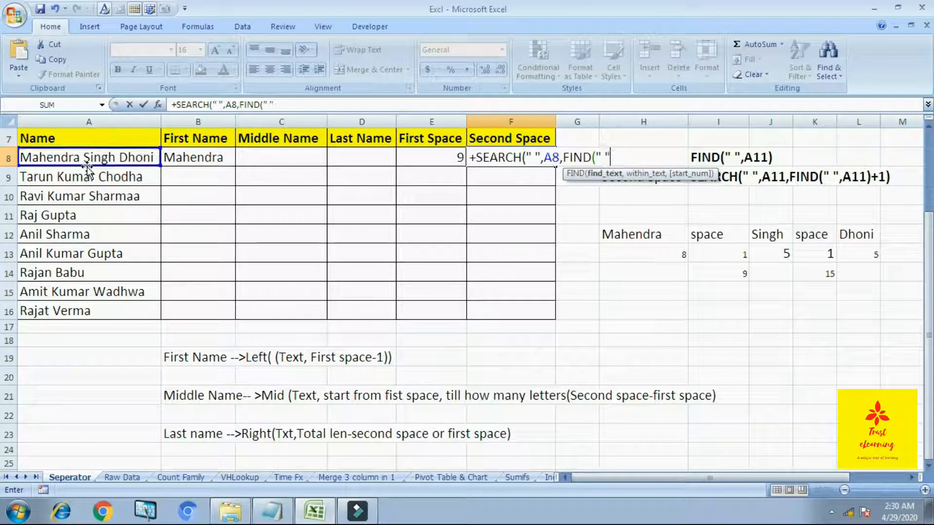
{"action": "type", "text": ",A8"}
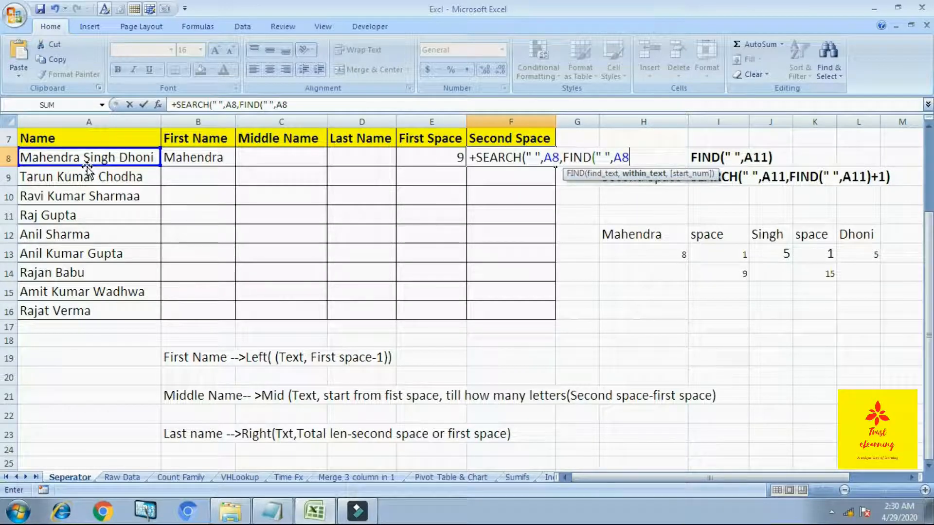
{"action": "type", "text": ")+1"}
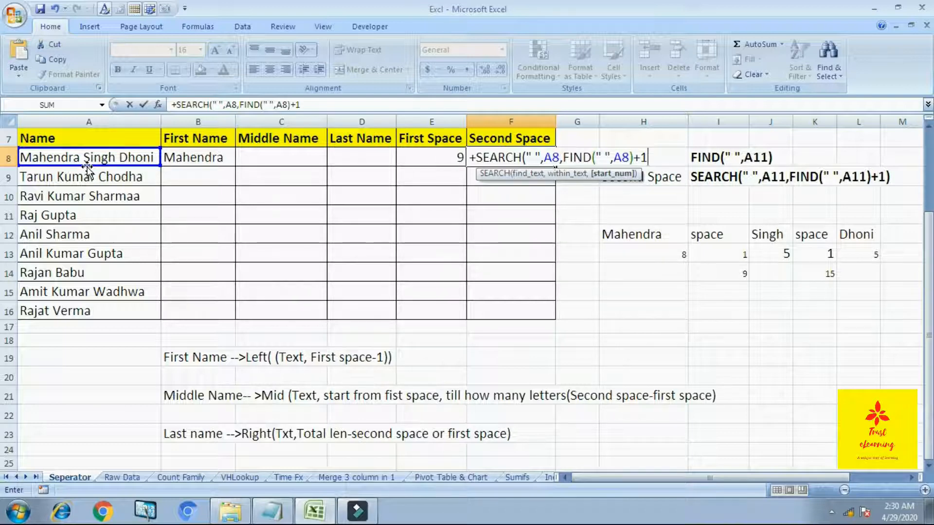
{"action": "key", "text": "Return"}
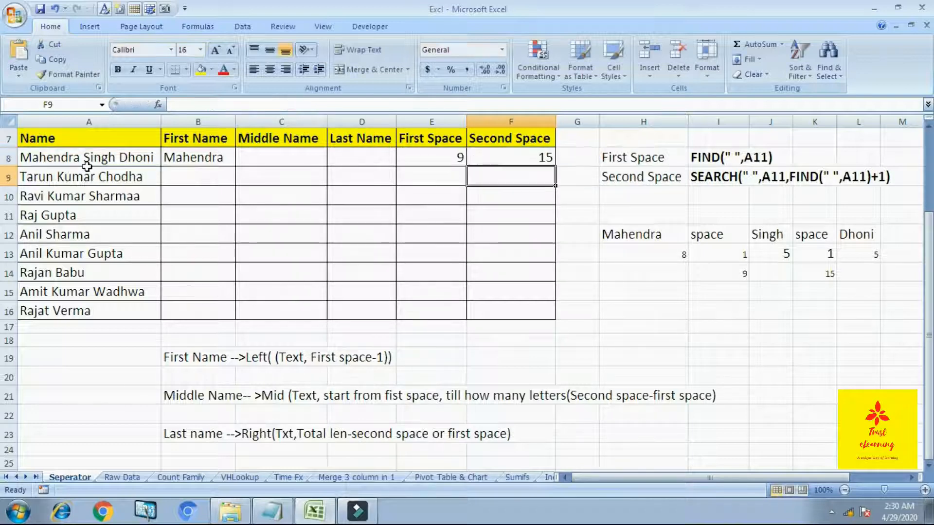
Compare the Second Space result in F8 with the character-count breakdown in H12:J13
{"action": "key", "text": "Up"}
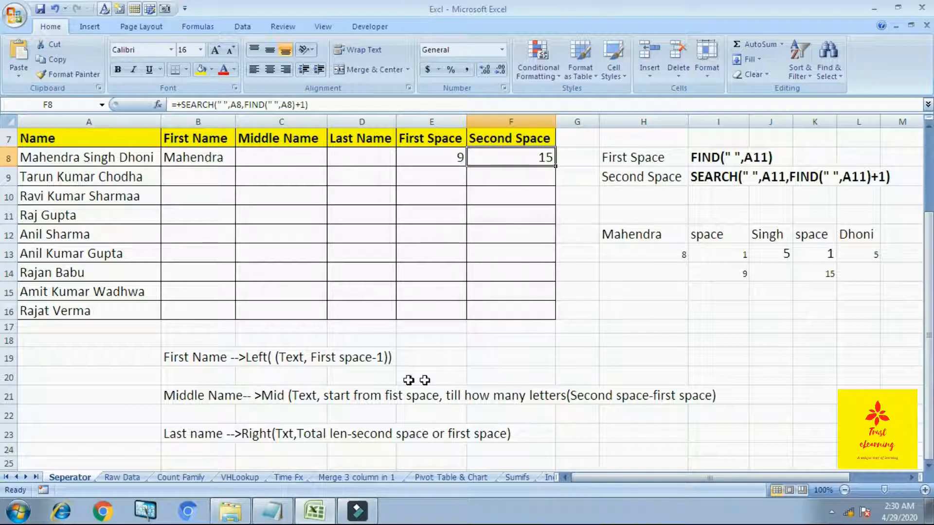
{"action": "left_click_drag", "start_coordinate": [627, 231], "coordinate": [757, 252]}
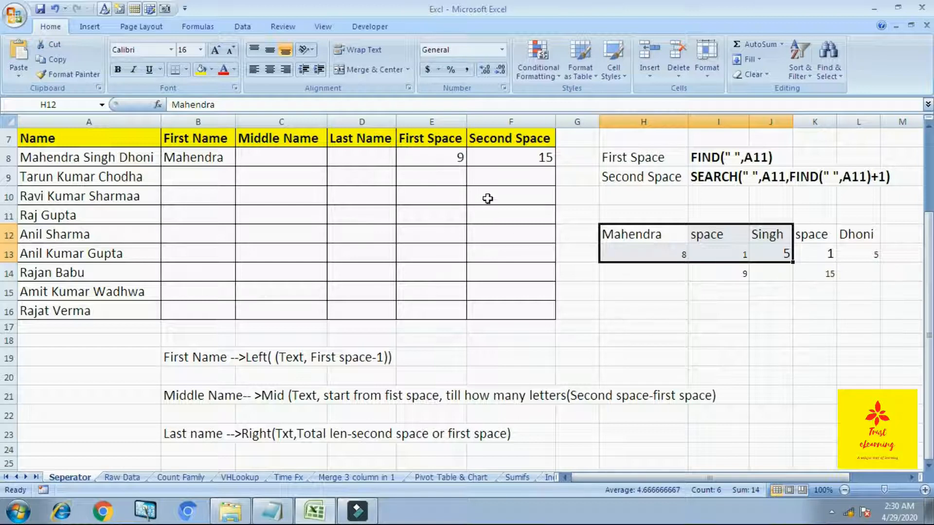
{"action": "left_click", "coordinate": [542, 157]}
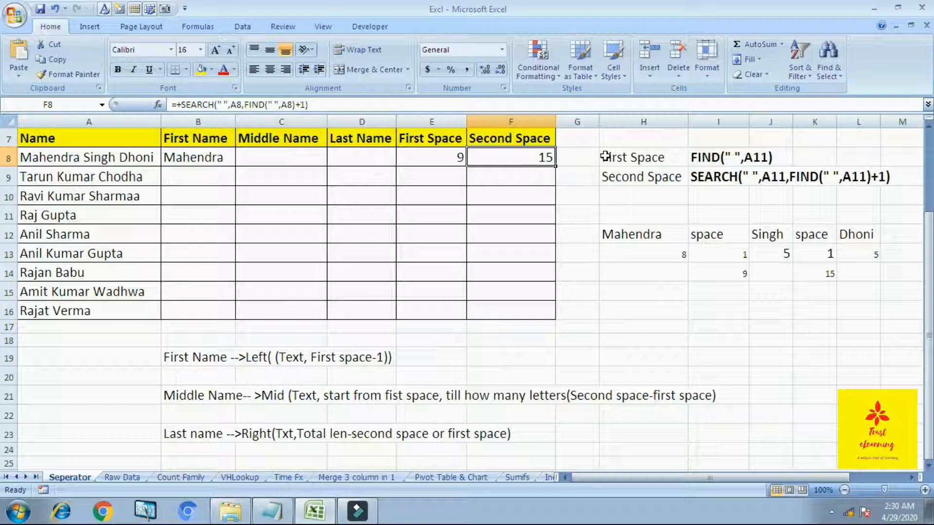
Clear the existing First Name entry from cell B8
{"action": "key", "text": "Left"}
{"action": "key", "text": "Left"}
{"action": "key", "text": "Left"}
{"action": "key", "text": "Left"}
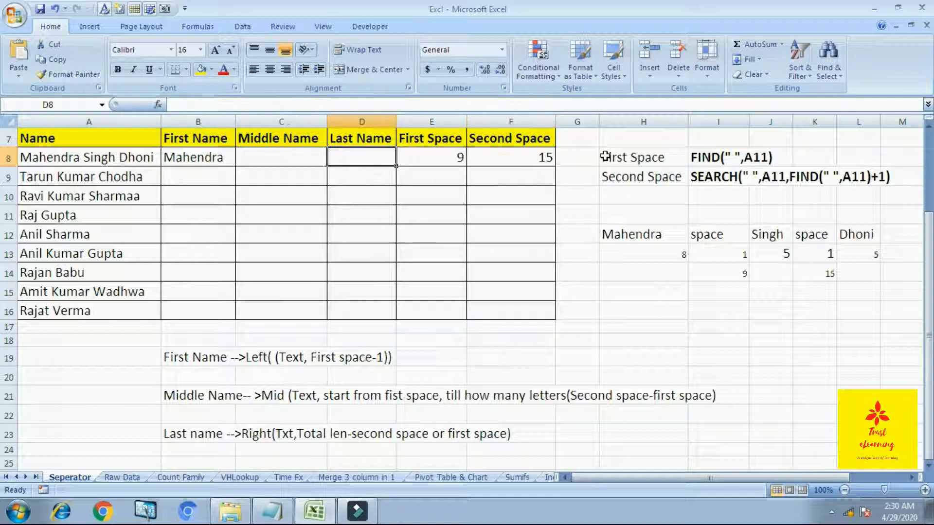
{"action": "key", "text": "Delete"}
{"action": "key", "text": "Return"}
{"action": "key", "text": "Up"}
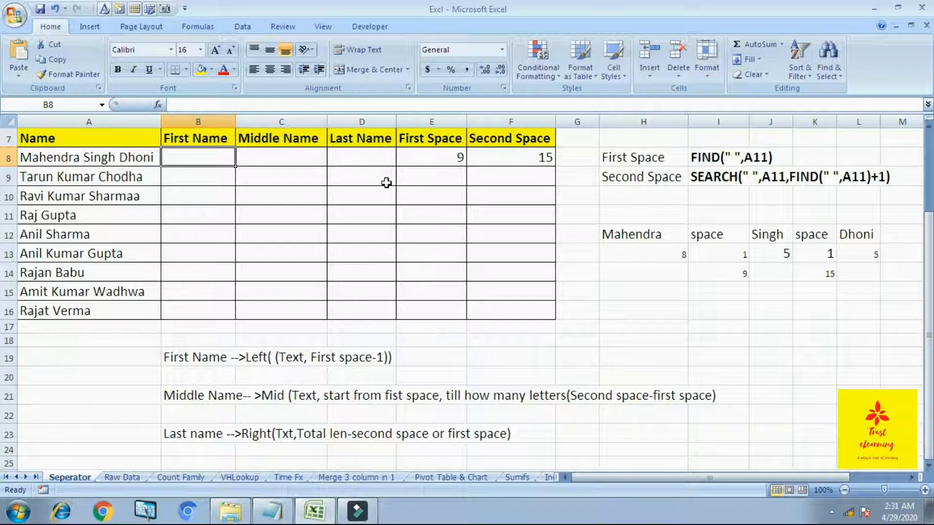
{"action": "key", "text": "Left"}
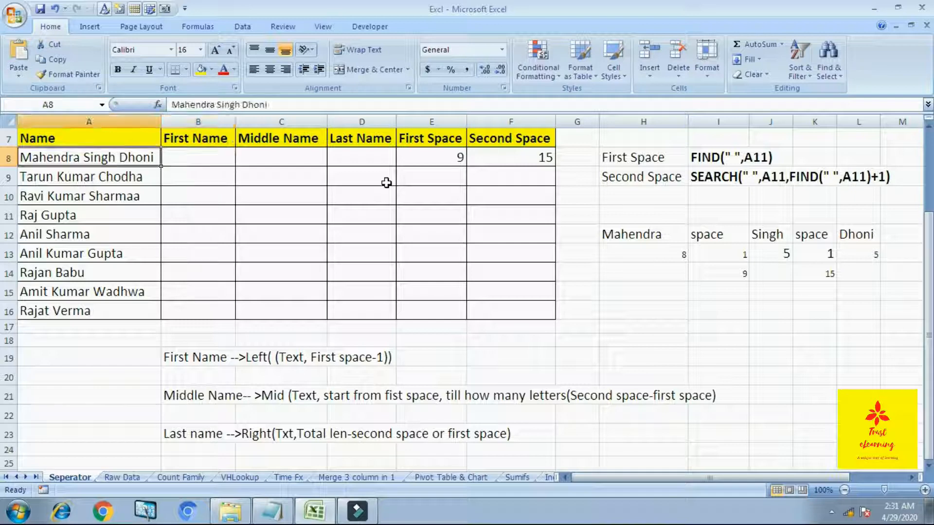
{"action": "key", "text": "Right"}
{"action": "key", "text": "Right"}
{"action": "key", "text": "Left"}
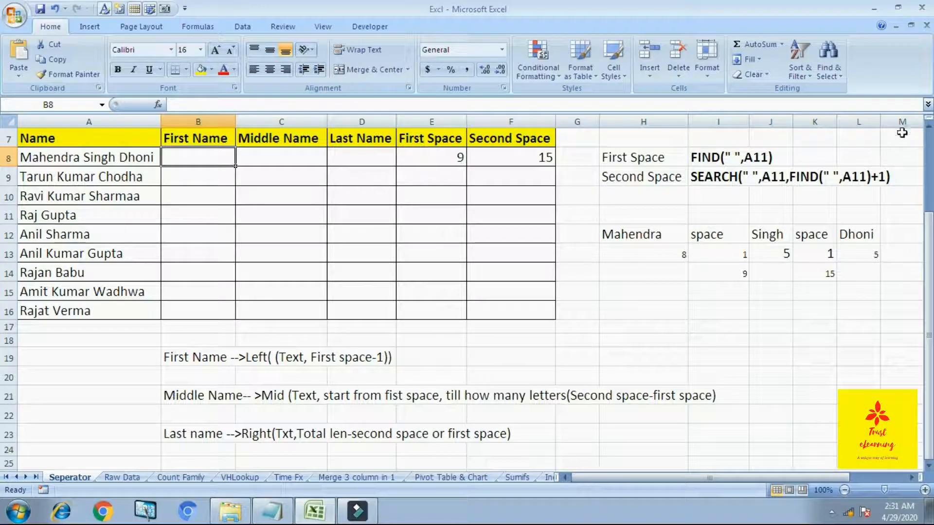
{"action": "key", "text": "Right"}
{"action": "key", "text": "Right"}
{"action": "key", "text": "Left"}
{"action": "key", "text": "Left"}
{"action": "key", "text": "Left"}
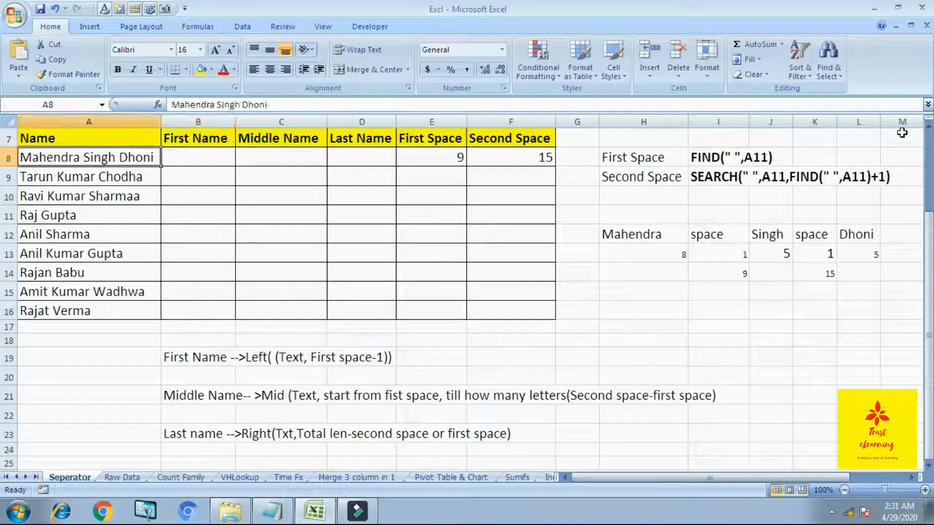
{"action": "key", "text": "Right"}
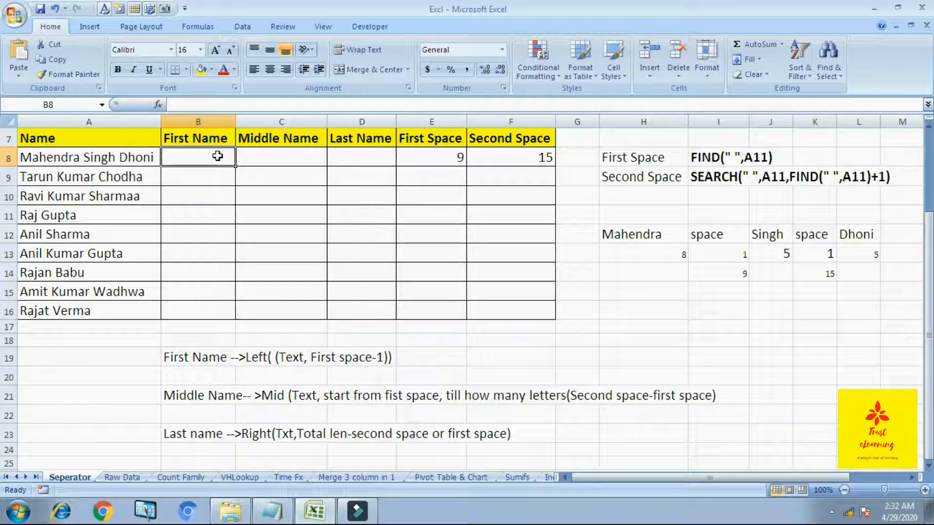
{"action": "left_click", "coordinate": [253, 174]}
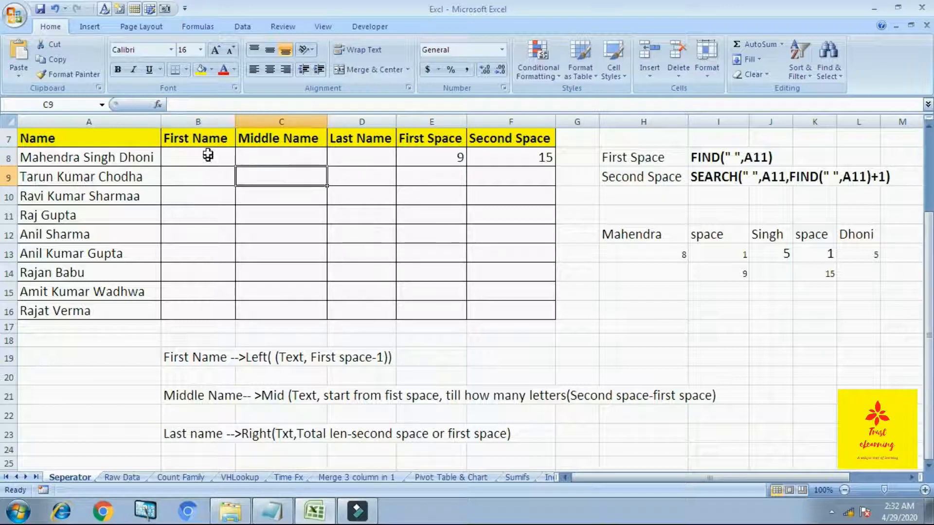
{"action": "left_click", "coordinate": [207, 153]}
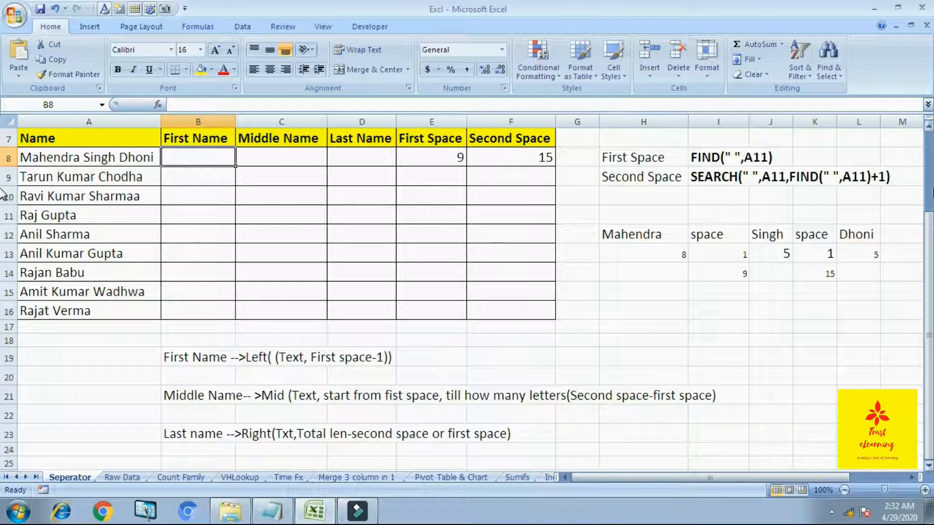
{"action": "left_click", "coordinate": [256, 177]}
{"action": "left_click", "coordinate": [263, 171]}
Enter the formula +LEFT(A8,FIND(" ",A8)-1) in B8 to extract the first name
{"action": "left_click", "coordinate": [207, 165]}
{"action": "type", "text": "+LEFT("}
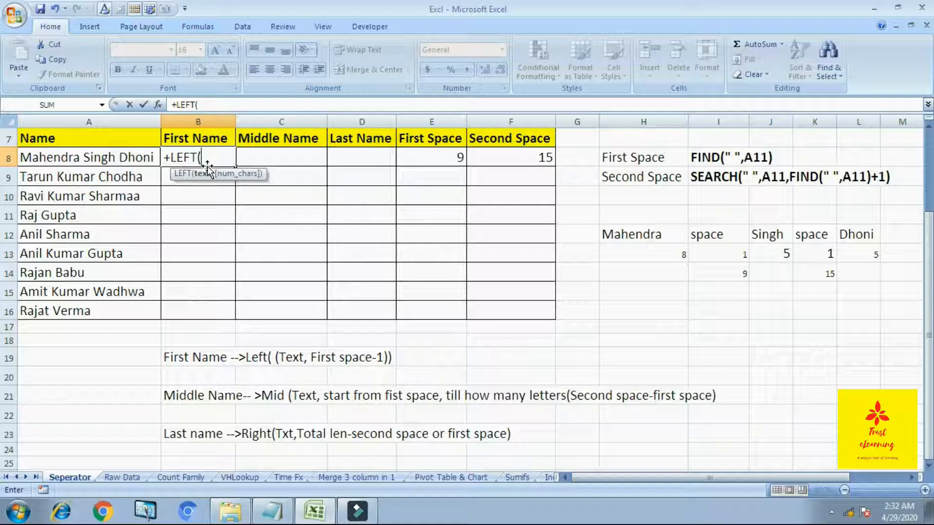
{"action": "left_click", "coordinate": [140, 165]}
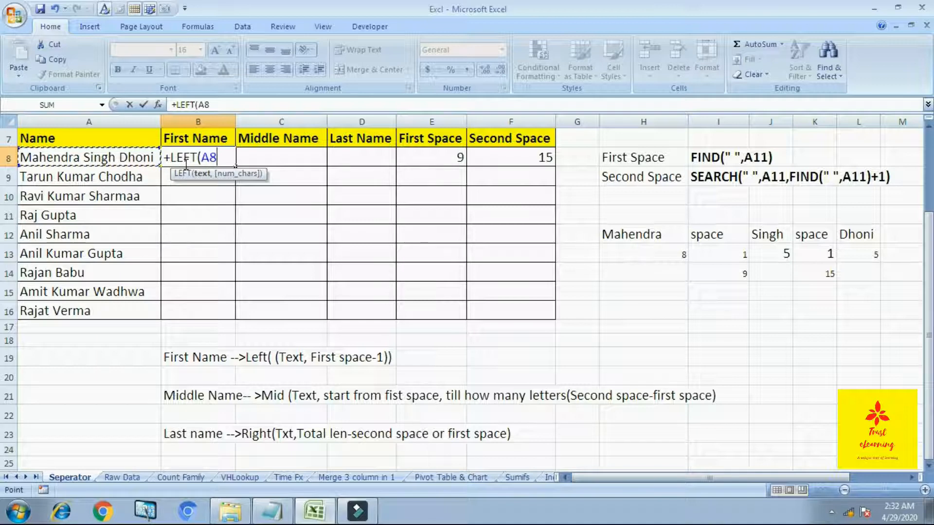
{"action": "type", "text": ","}
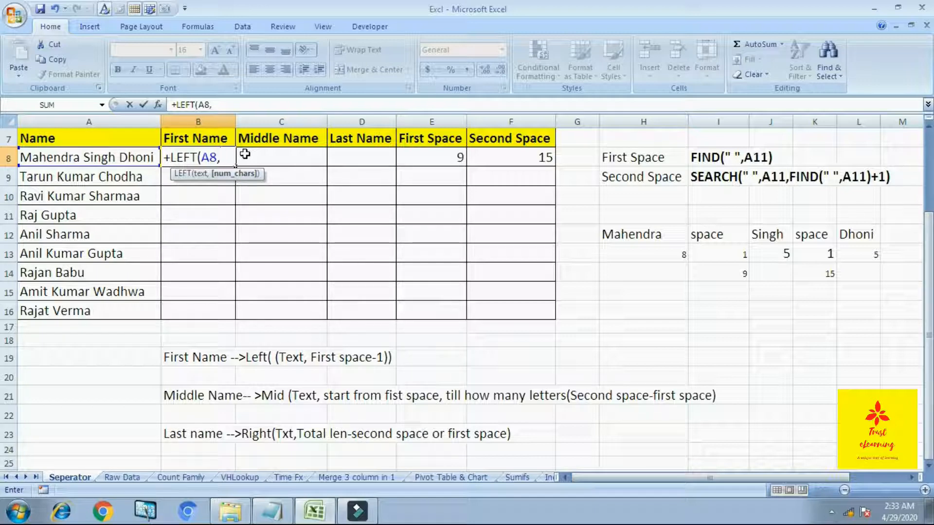
{"action": "type", "text": "FIND("}
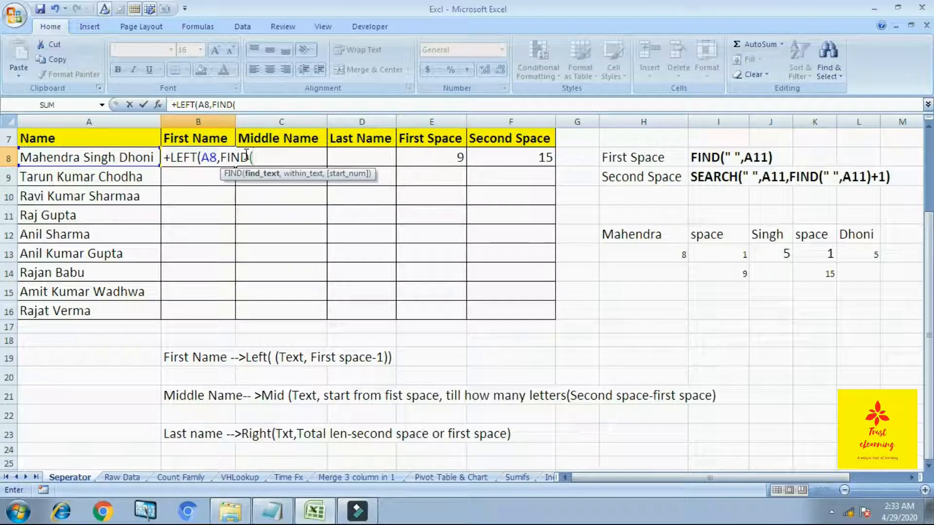
{"action": "type", "text": "\" \",A"}
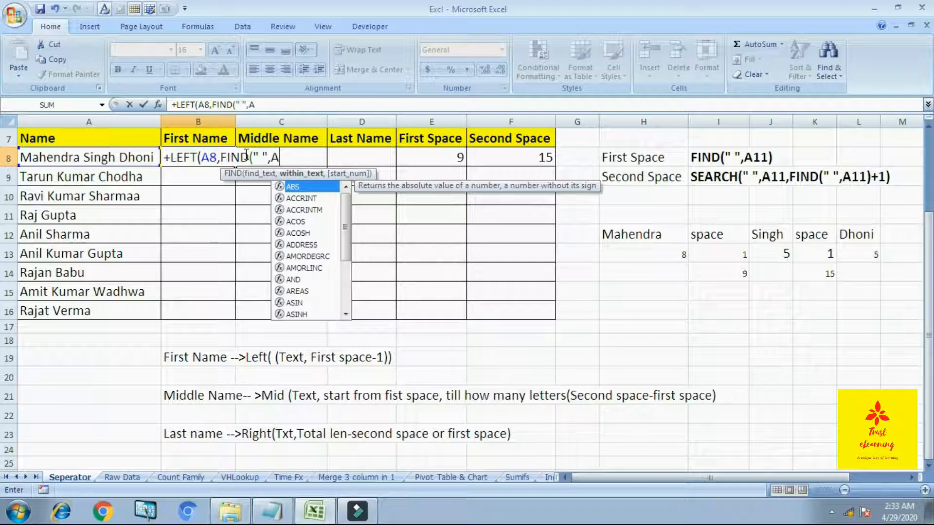
{"action": "type", "text": "8)"}
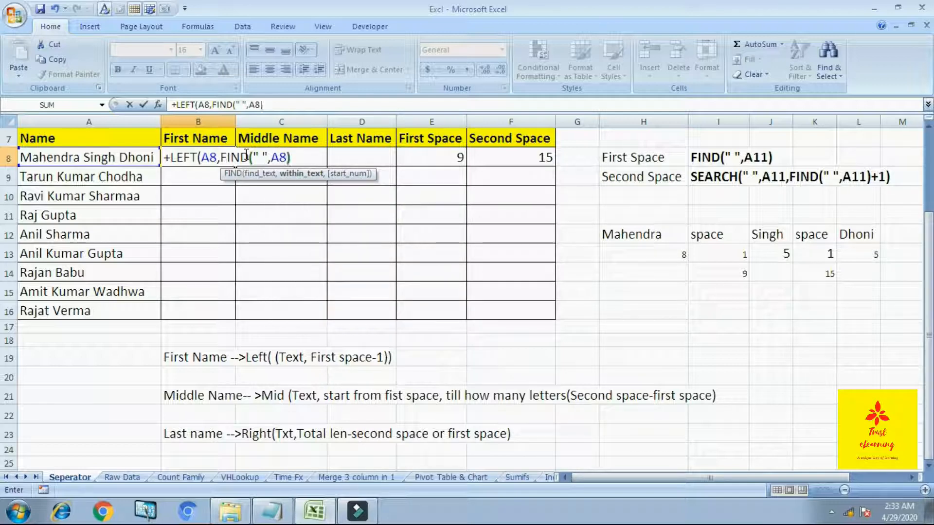
{"action": "type", "text": "-"}
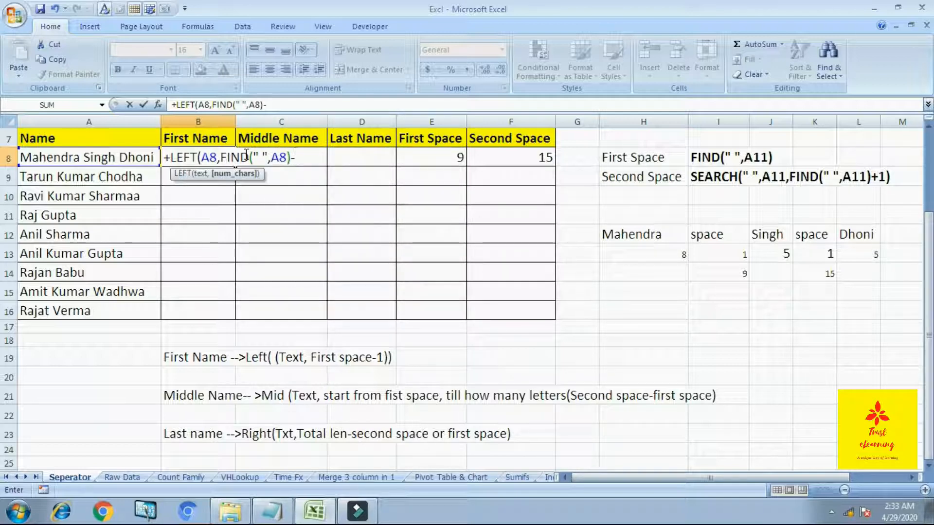
{"action": "type", "text": "1)"}
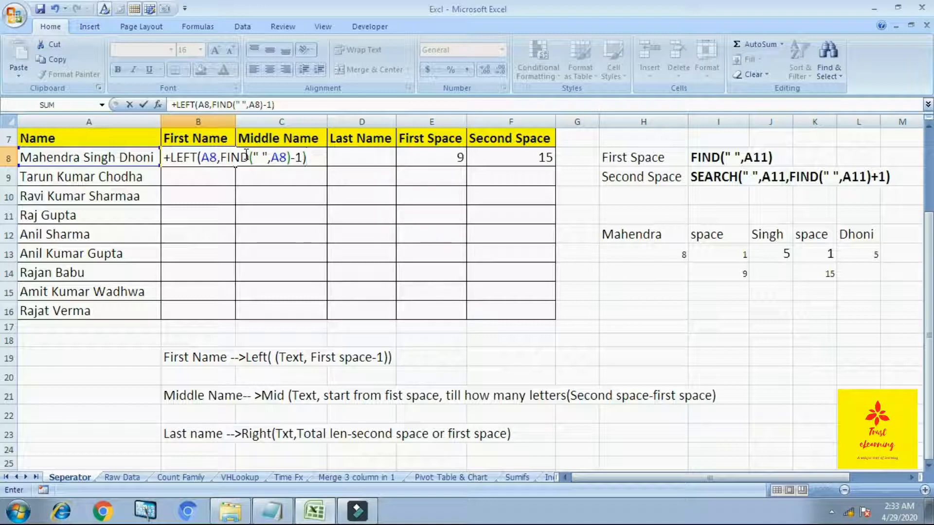
{"action": "key", "text": "Return"}
{"action": "key", "text": "Up"}
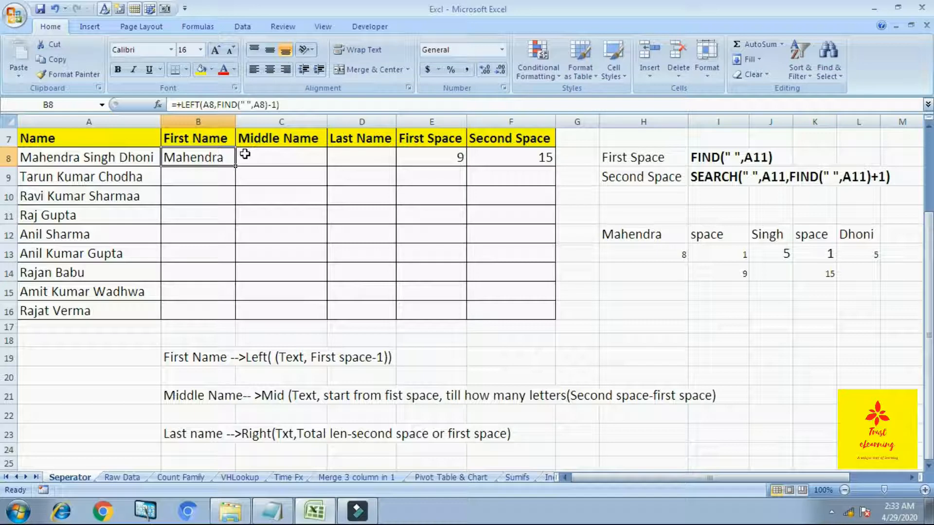
Begin the Middle Name formula in C8 with +MID(A8,FIND(" ", A8), using the first space as the start position
{"action": "left_click", "coordinate": [245, 154]}
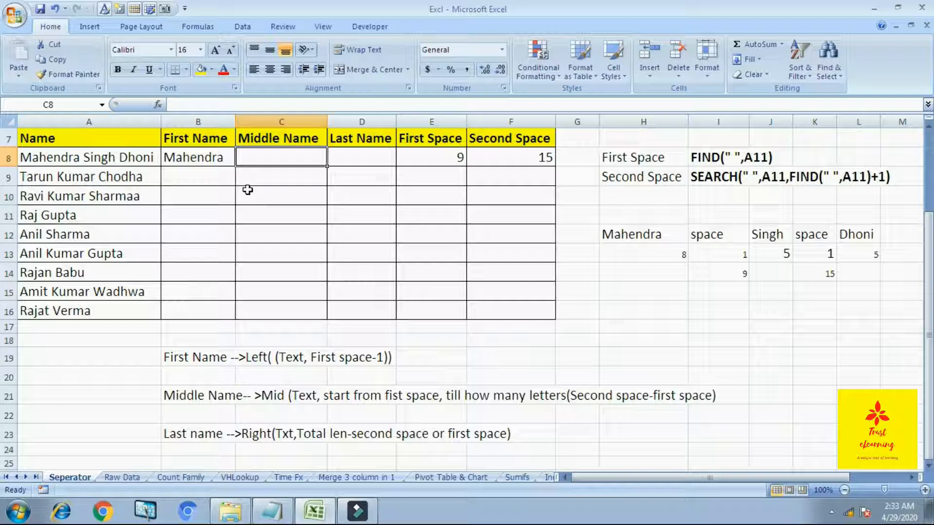
{"action": "left_click", "coordinate": [89, 180]}
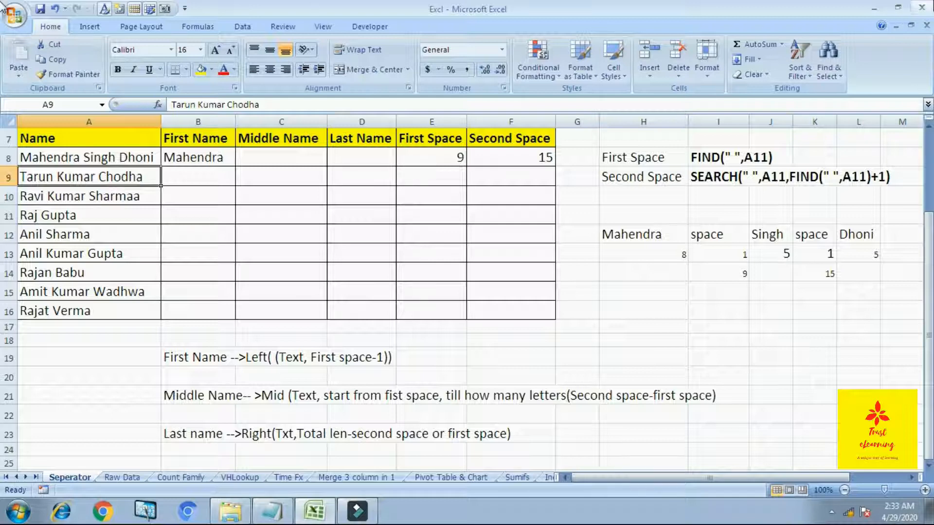
{"action": "left_click", "coordinate": [269, 159]}
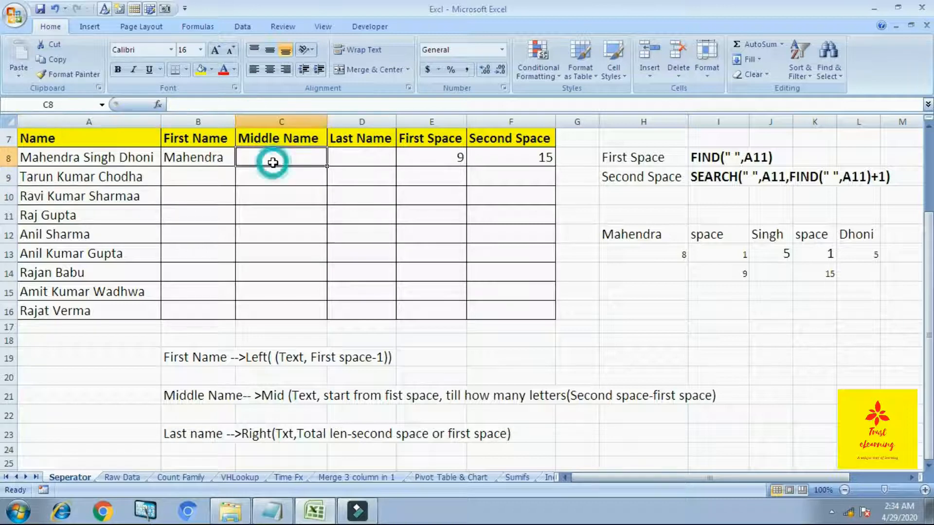
{"action": "type", "text": "+MID("}
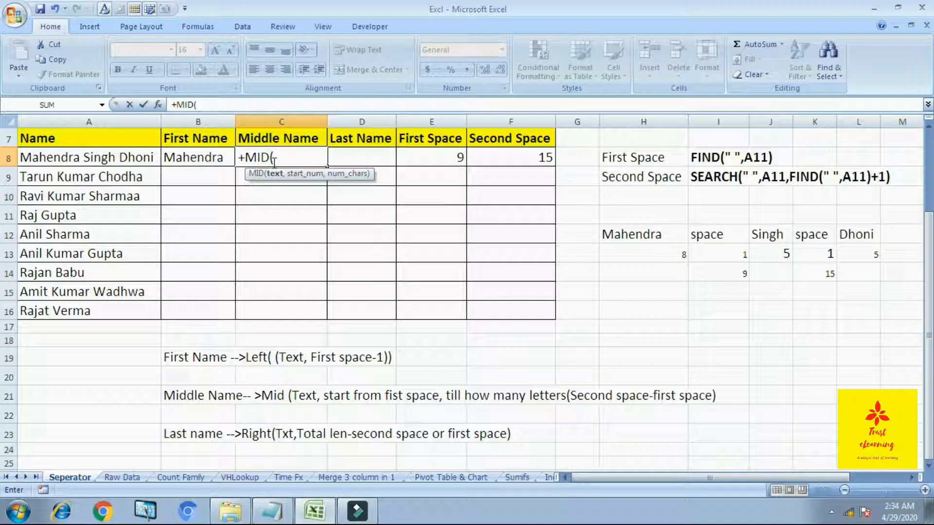
{"action": "key", "text": "Left"}
{"action": "key", "text": "Left"}
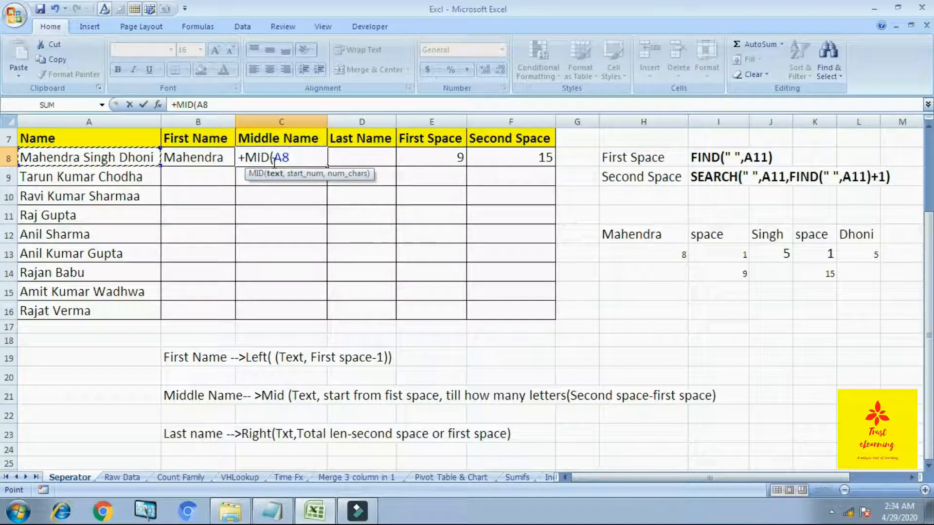
{"action": "type", "text": ","}
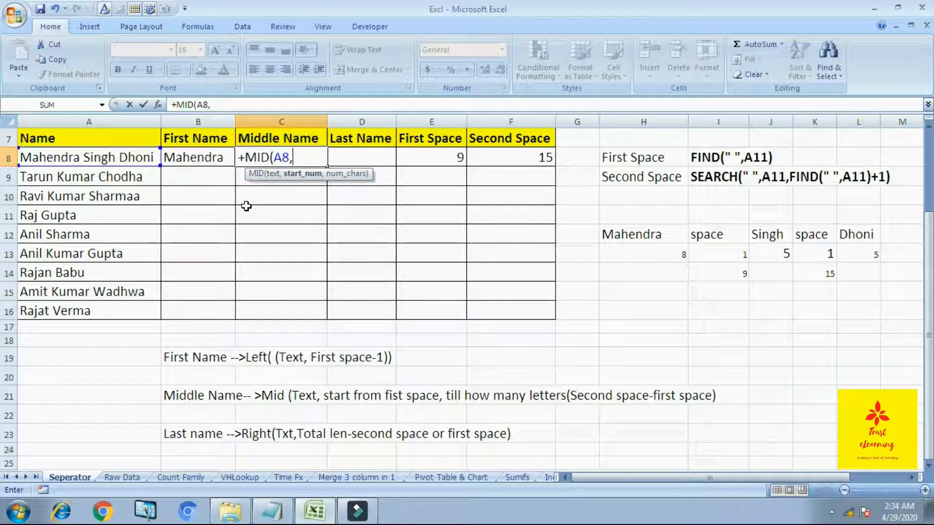
{"action": "type", "text": "FI"}
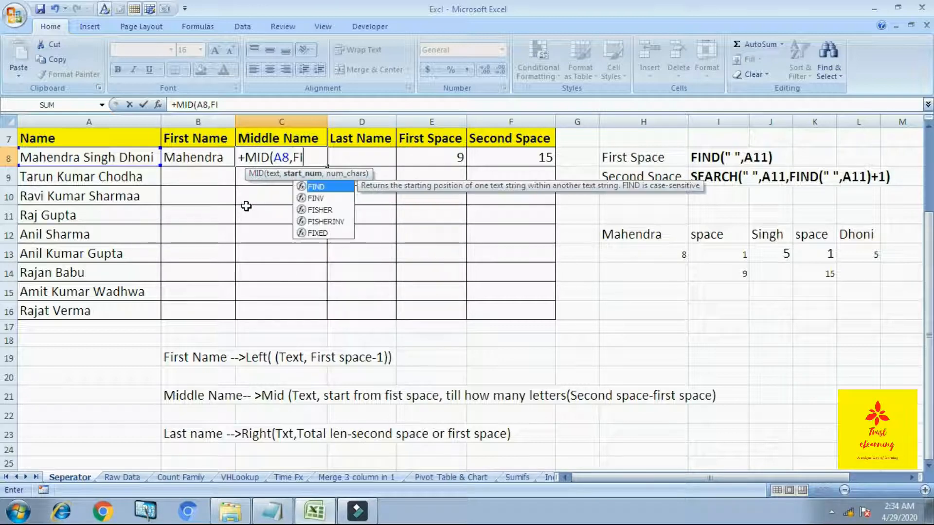
{"action": "type", "text": "ND("}
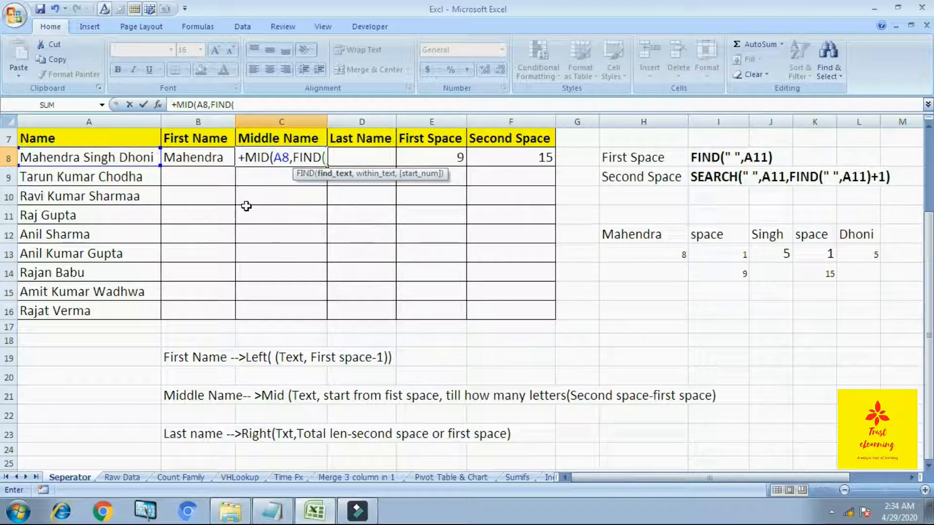
{"action": "type", "text": "\" \"M"}
{"action": "key", "text": "BackSpace"}
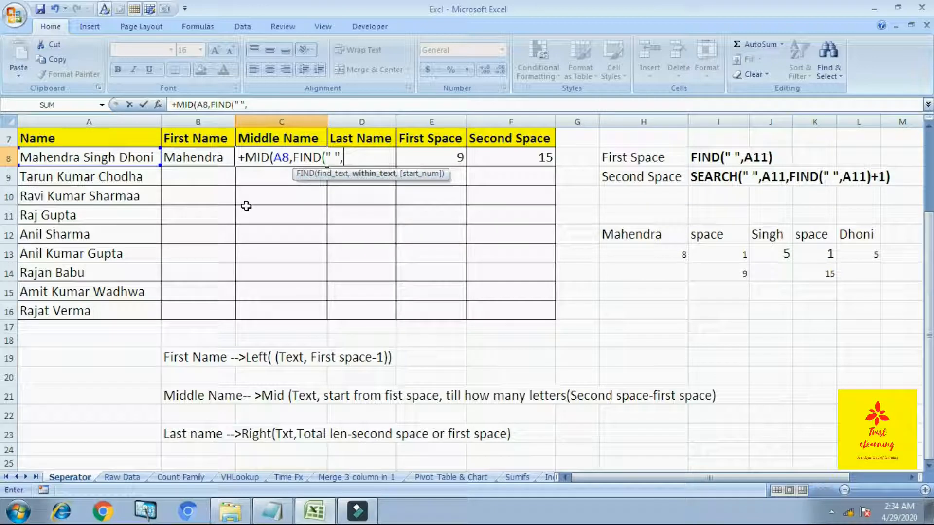
{"action": "type", "text": "A8)"}
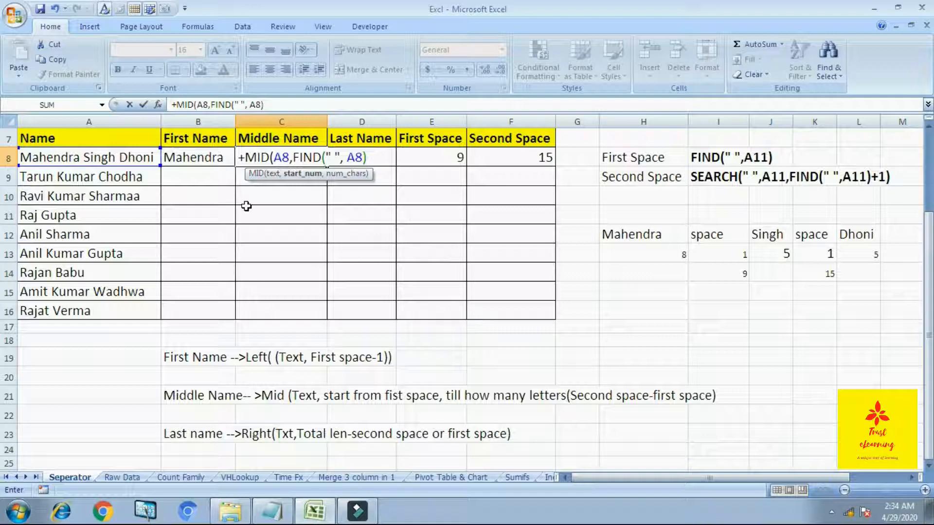
{"action": "type", "text": ","}
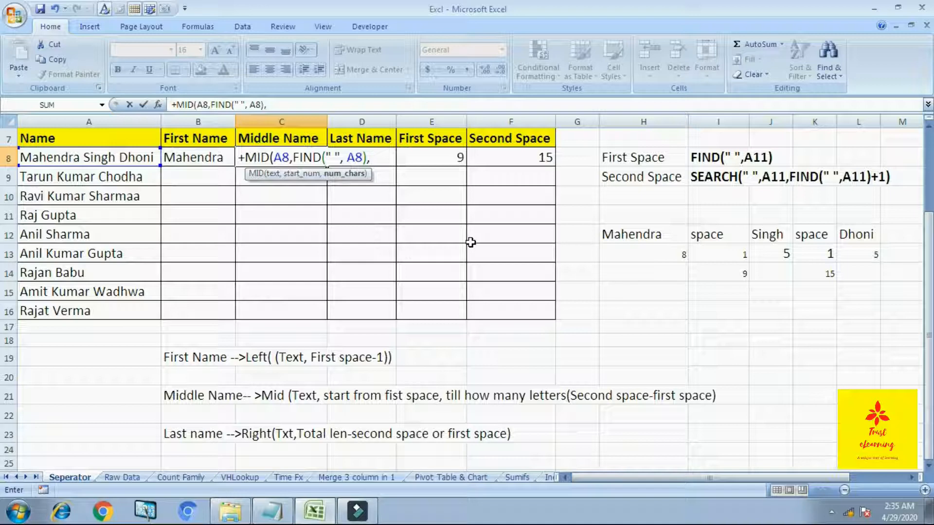
Add SEARCH(" ",A8,FIND(" ",A8)+1 to the C8 formula to locate the second space for the character count
{"action": "type", "text": "SEA"}
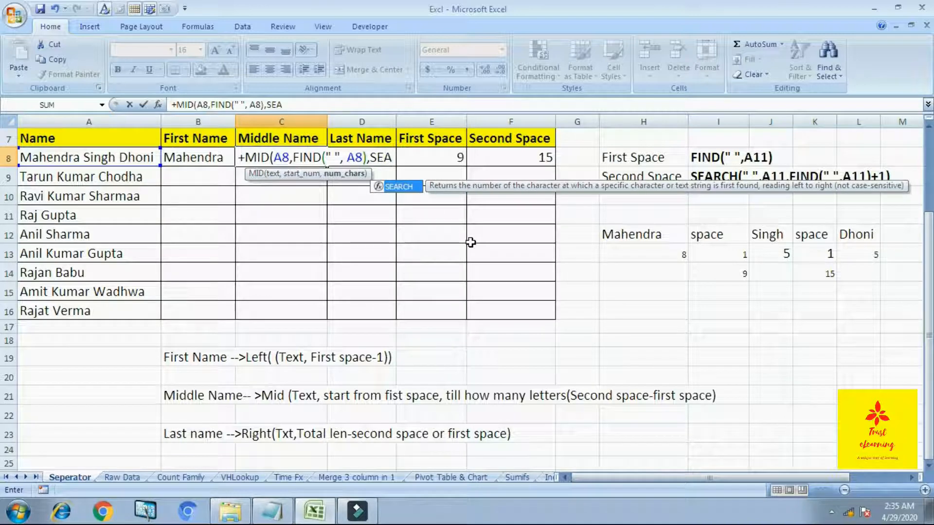
{"action": "type", "text": "RCH("}
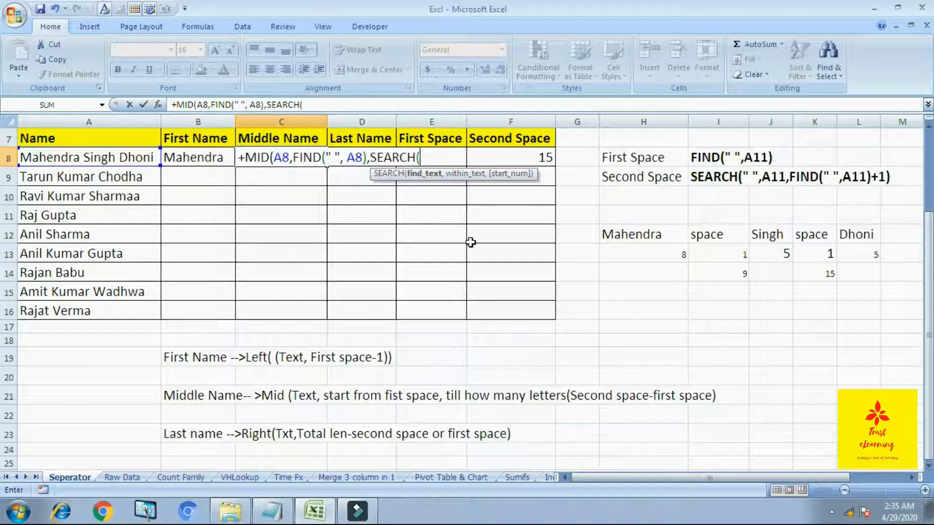
{"action": "type", "text": "\" \","}
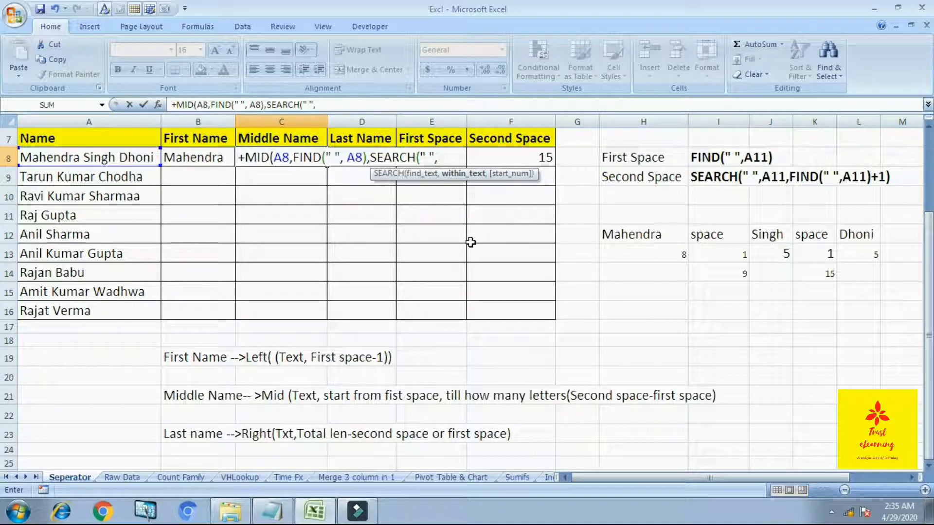
{"action": "type", "text": "A8"}
{"action": "type", "text": ",F"}
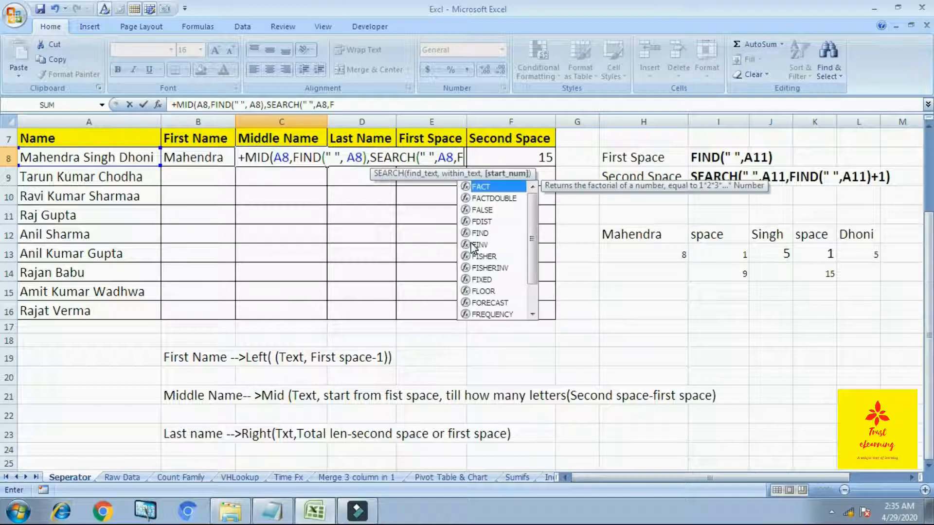
{"action": "type", "text": "IND("}
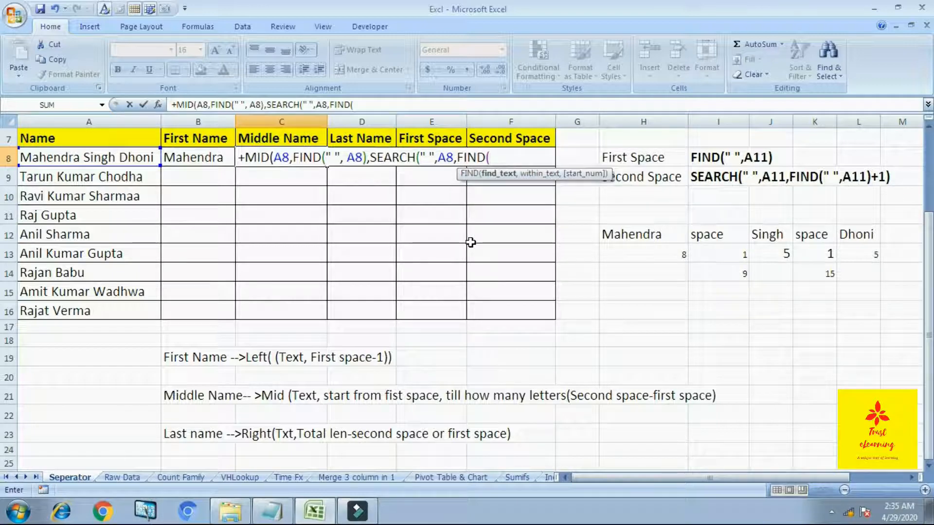
{"action": "type", "text": "\" \","}
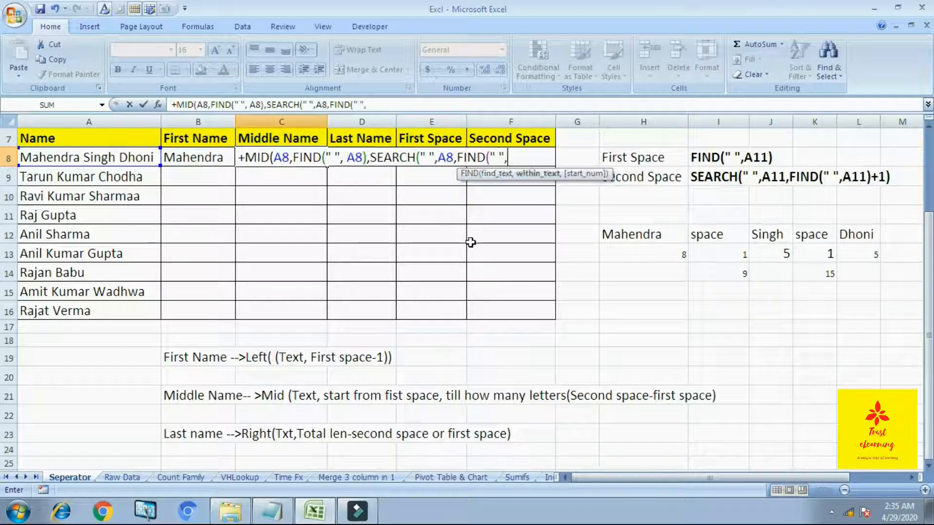
{"action": "type", "text": "A8"}
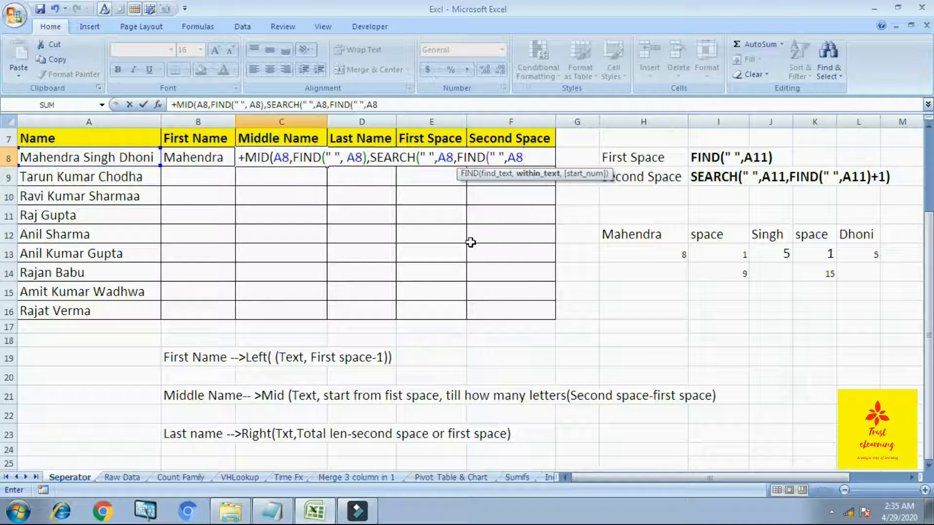
{"action": "type", "text": ")+1"}
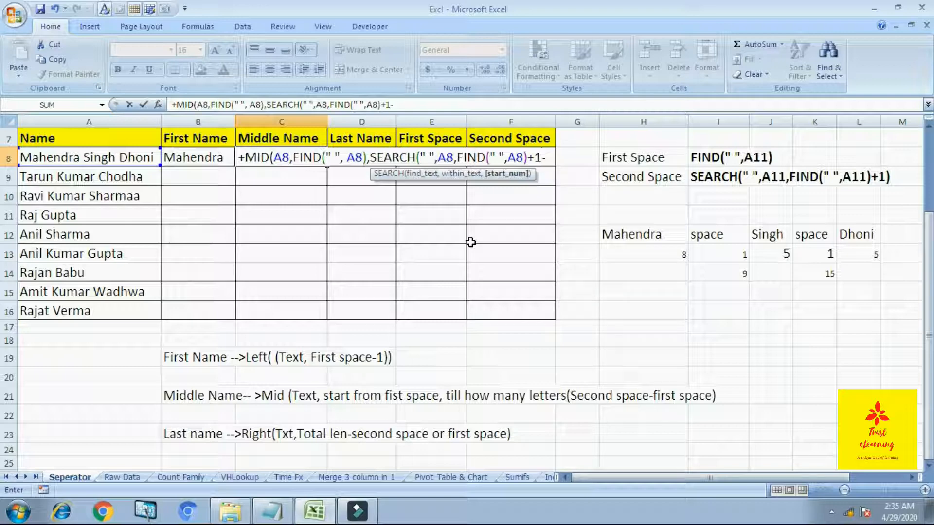
Append -FIND(" ",A8) to the C8 formula to subtract the first space position
{"action": "type", "text": "-FIND("}
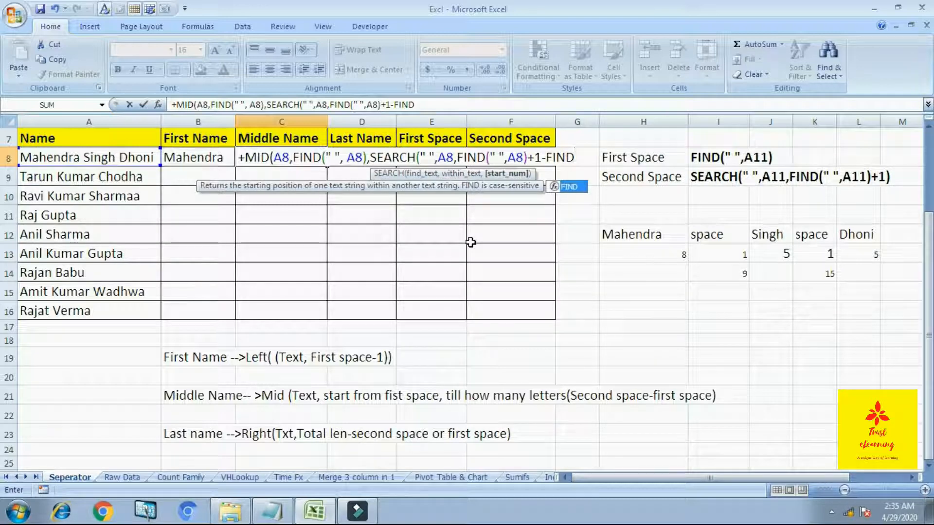
{"action": "type", "text": "\" \""}
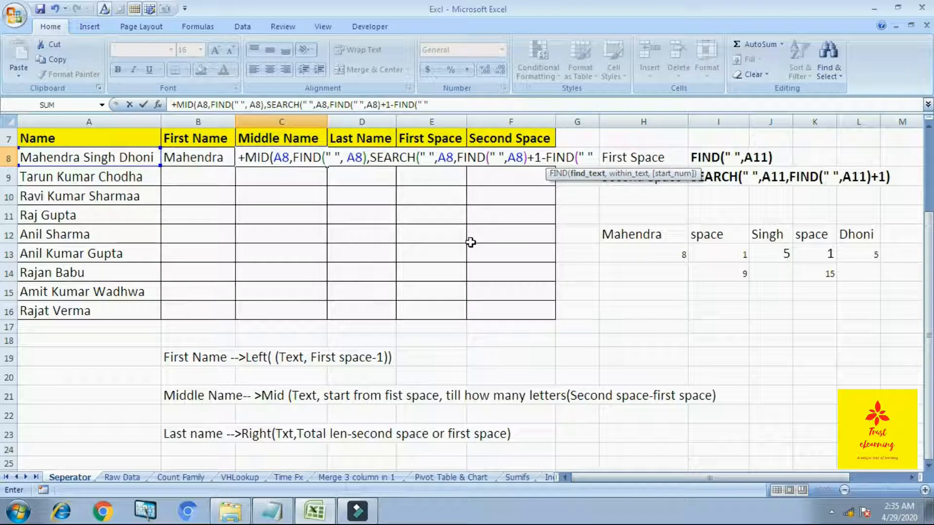
{"action": "type", "text": ",A8"}
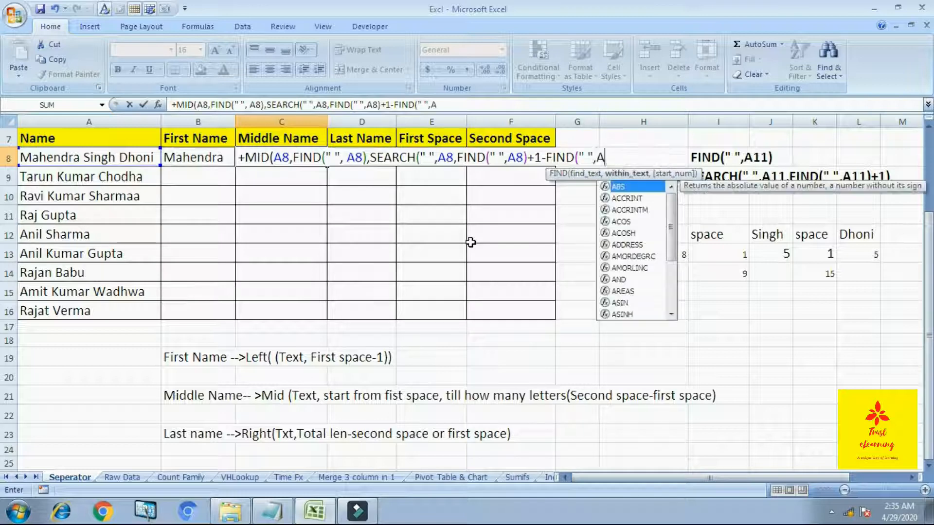
{"action": "type", "text": ")"}
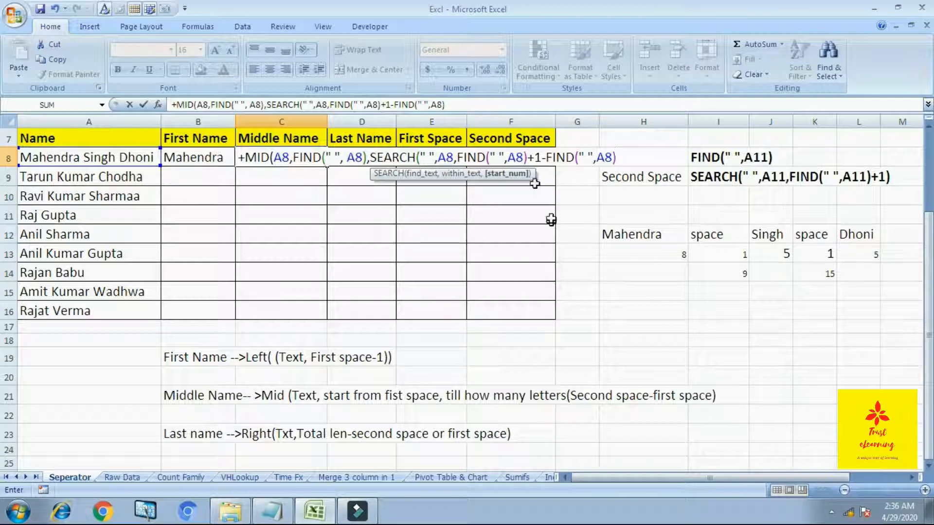
Add the missing closing parentheses after +1 and at the end of the C8 formula, and enter it
{"action": "left_click", "coordinate": [542, 157]}
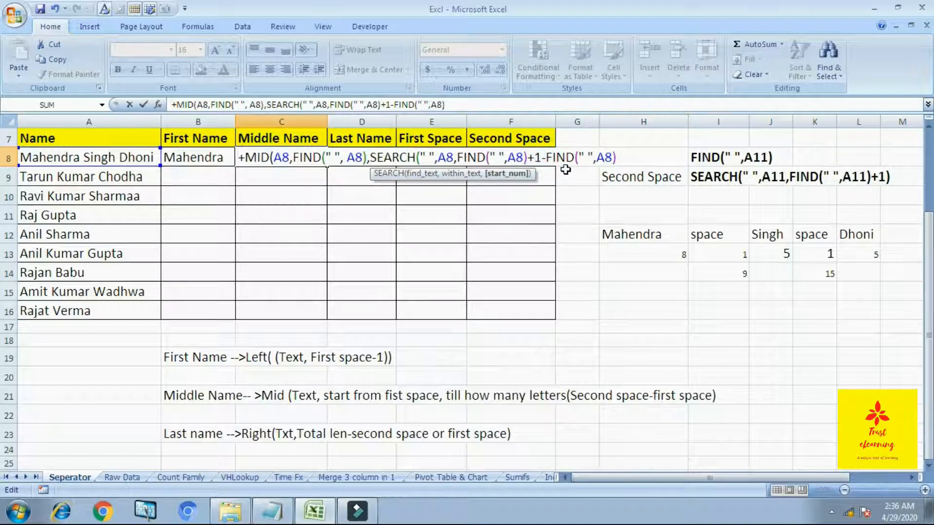
{"action": "type", "text": ")"}
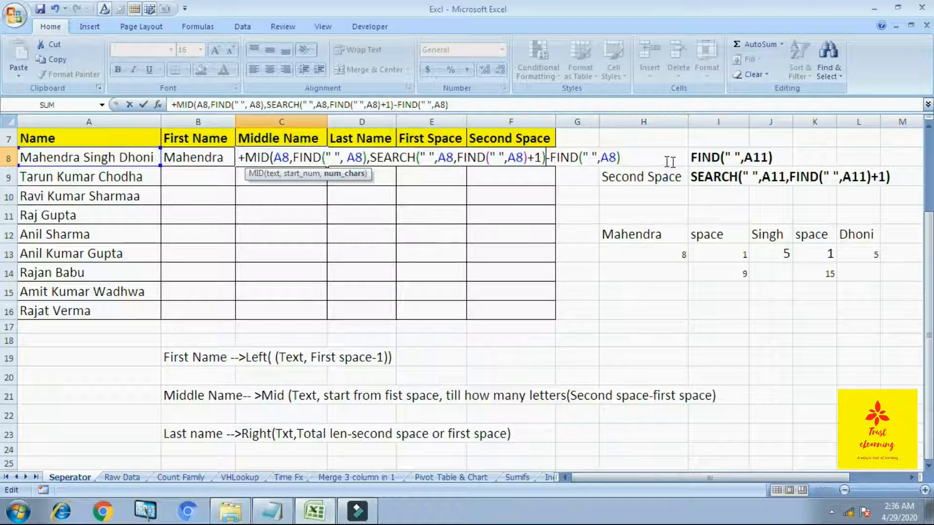
{"action": "left_click", "coordinate": [638, 157]}
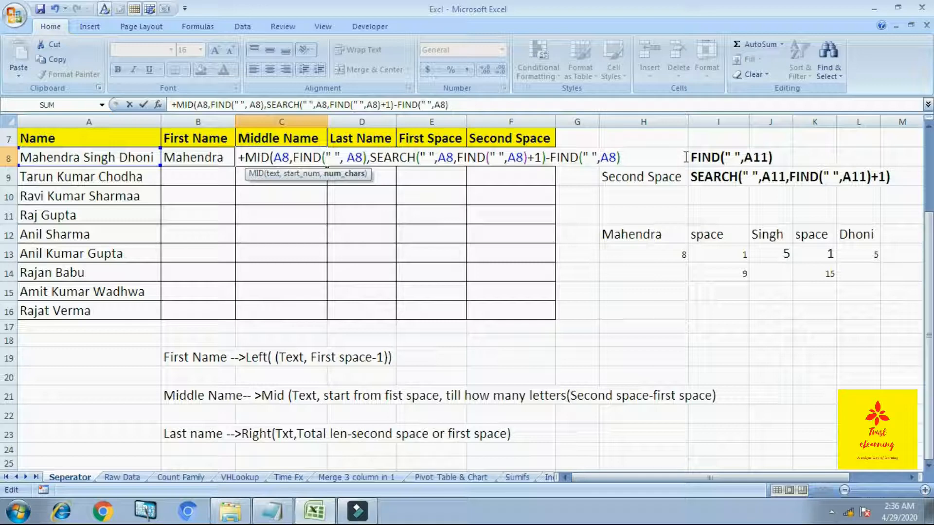
{"action": "type", "text": ")"}
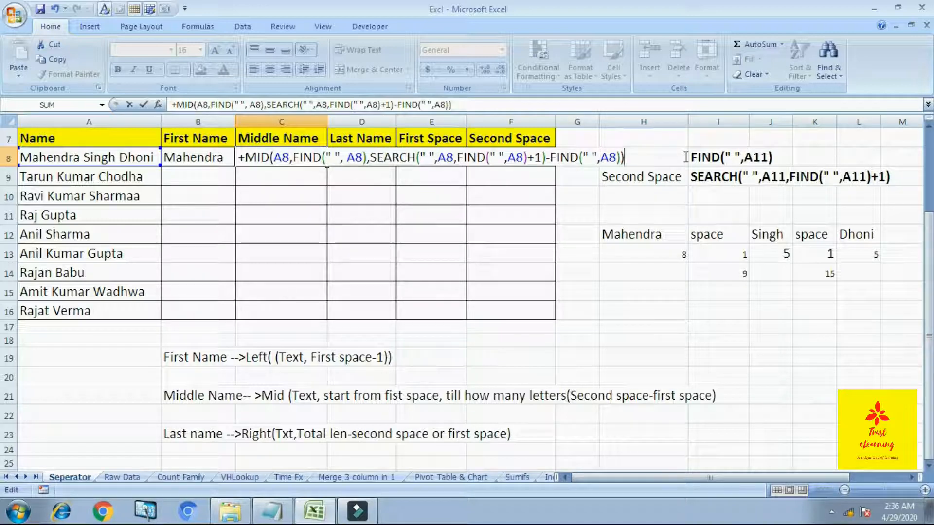
{"action": "key", "text": "Return"}
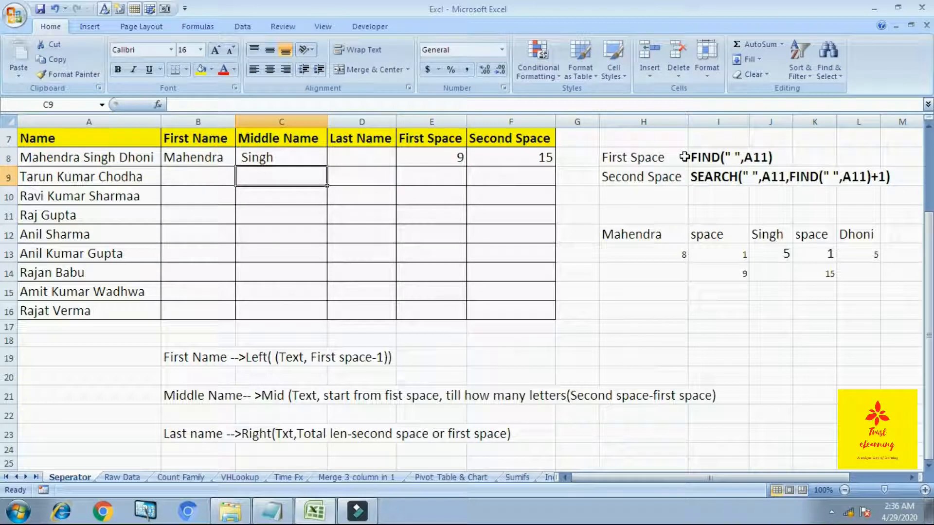
{"action": "key", "text": "Up"}
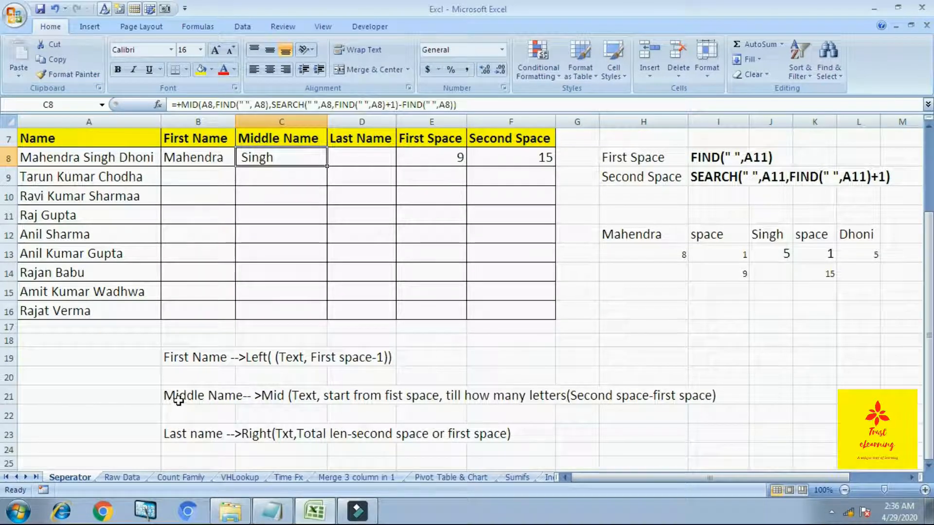
Examine the Middle Name rule in row 21, including its start position and number of letters
{"action": "left_click_drag", "start_coordinate": [177, 405], "coordinate": [357, 395]}
{"action": "left_click_drag", "start_coordinate": [9, 449], "coordinate": [583, 409]}
{"action": "left_click", "coordinate": [584, 409]}
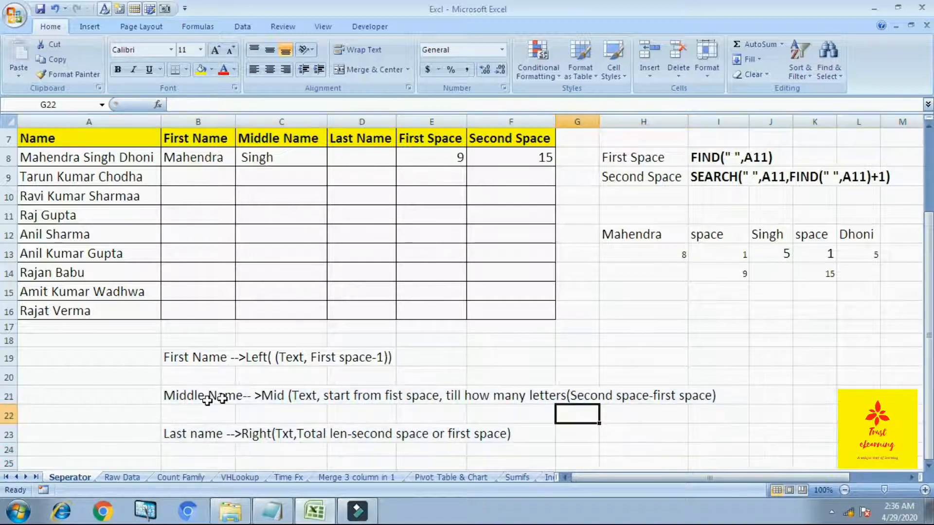
{"action": "left_click", "coordinate": [340, 399]}
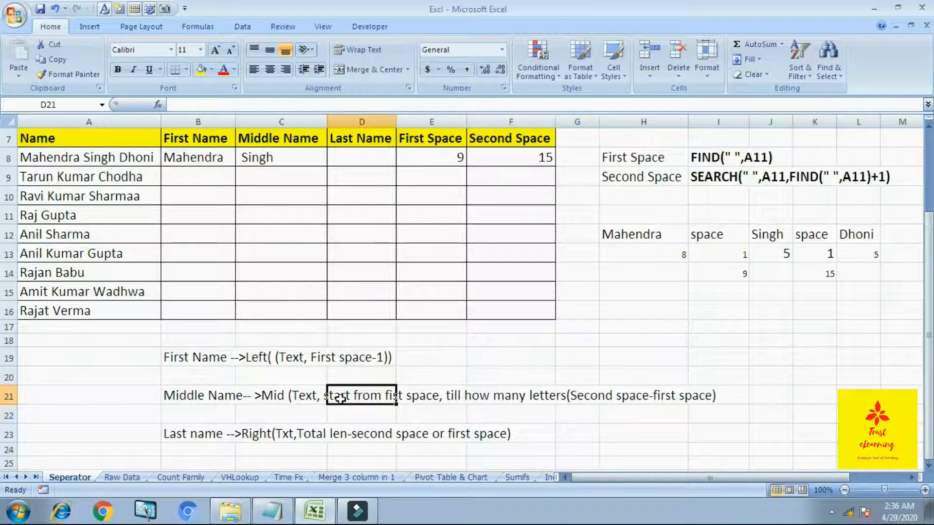
{"action": "key", "text": "Left"}
{"action": "key", "text": "Right"}
{"action": "key", "text": "Left"}
{"action": "key", "text": "Left"}
{"action": "key", "text": "Up"}
{"action": "key", "text": "Up"}
{"action": "key", "text": "Left"}
{"action": "key", "text": "Down"}
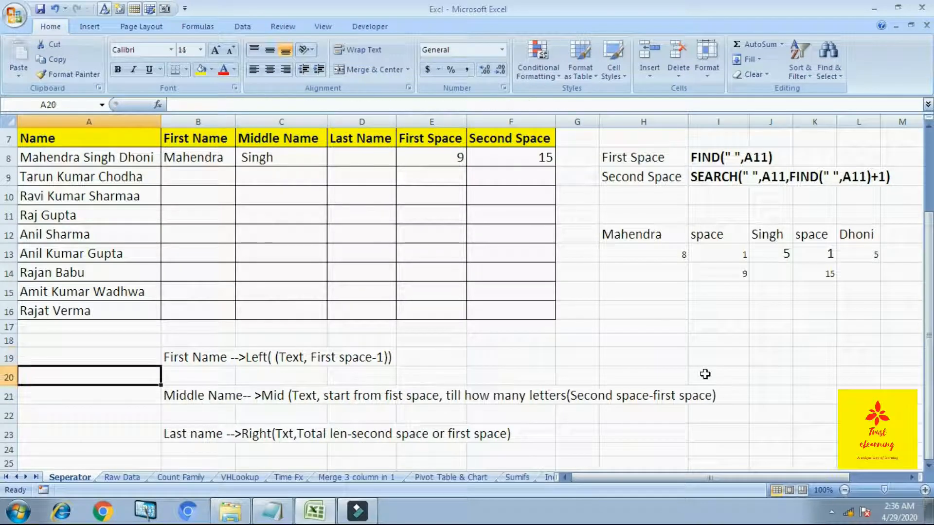
{"action": "key", "text": "Down"}
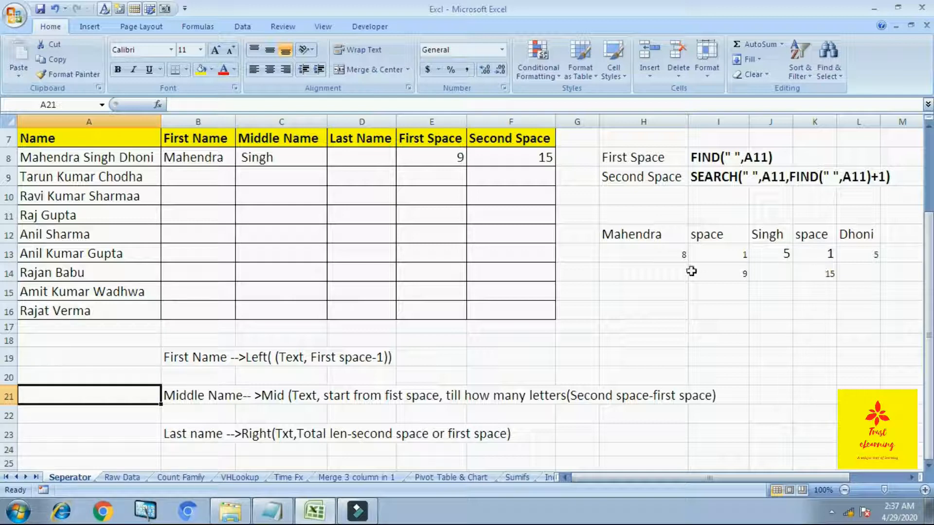
Compare the second space position in K14 with the first space position in I14
{"action": "left_click", "coordinate": [822, 280]}
{"action": "left_click", "coordinate": [743, 276]}
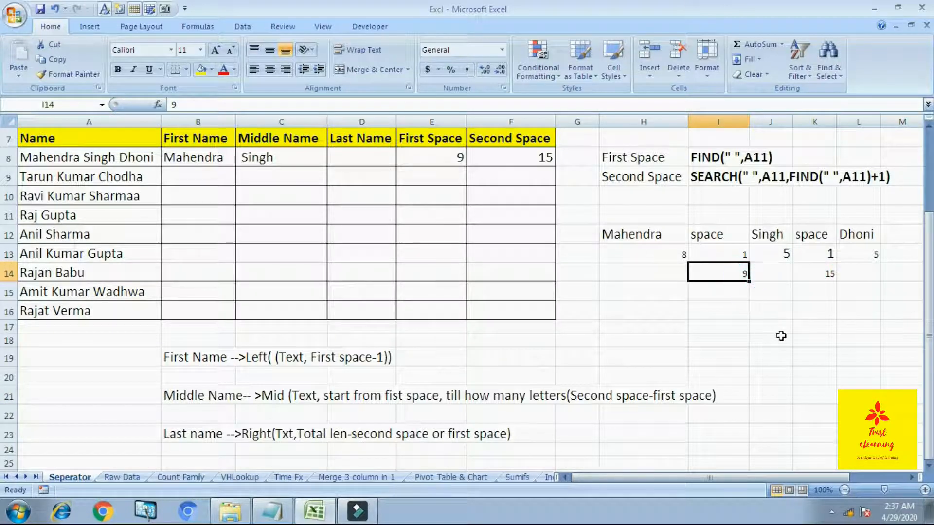
{"action": "left_click", "coordinate": [823, 297]}
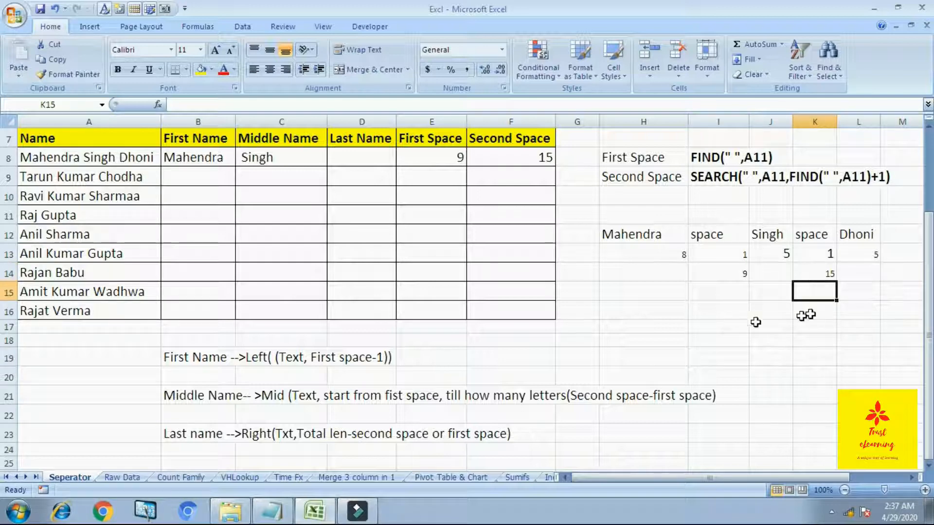
{"action": "left_click", "coordinate": [724, 293]}
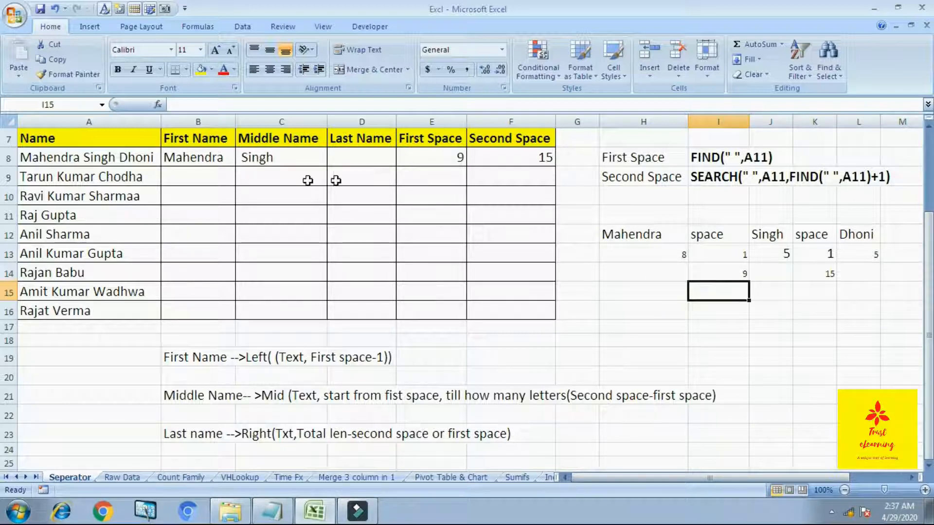
Review the Middle Name formula in C8 alongside the First Space cell, the full name in A8 and the Last Name cell
{"action": "left_click", "coordinate": [282, 161]}
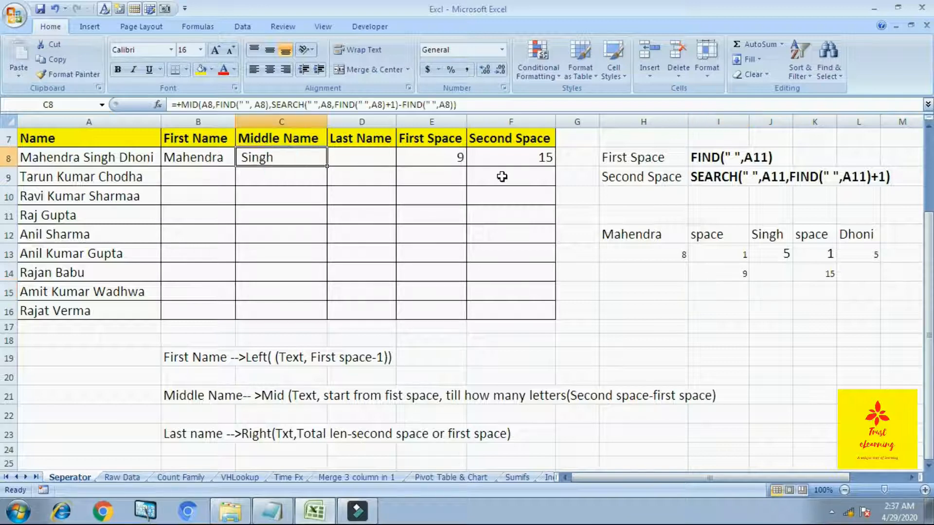
{"action": "key", "text": "Right"}
{"action": "key", "text": "Right"}
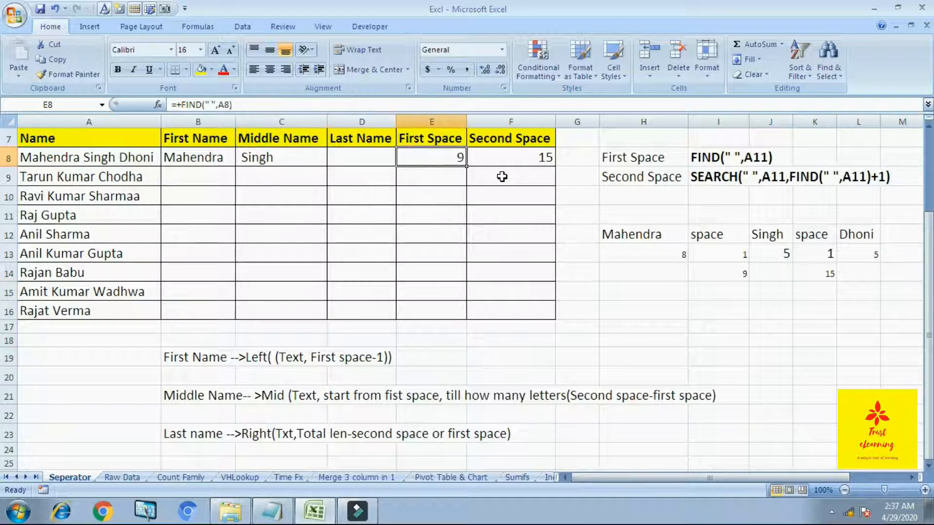
{"action": "key", "text": "Left"}
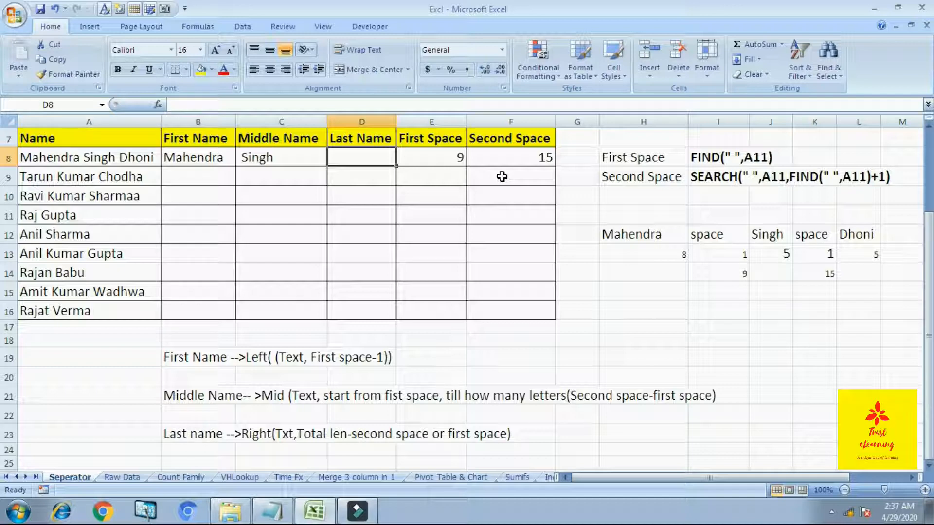
{"action": "key", "text": "Left"}
{"action": "key", "text": "Left"}
{"action": "key", "text": "Right"}
{"action": "key", "text": "Right"}
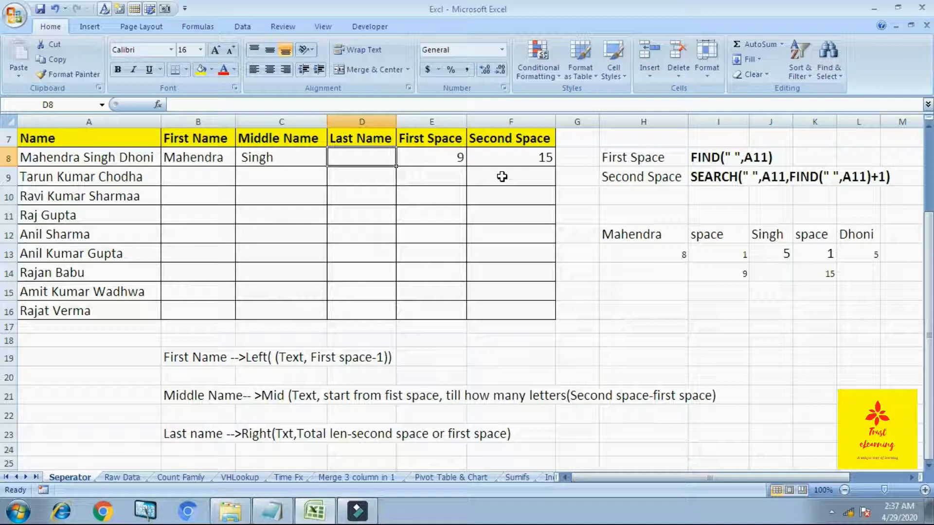
{"action": "left_click", "coordinate": [141, 162]}
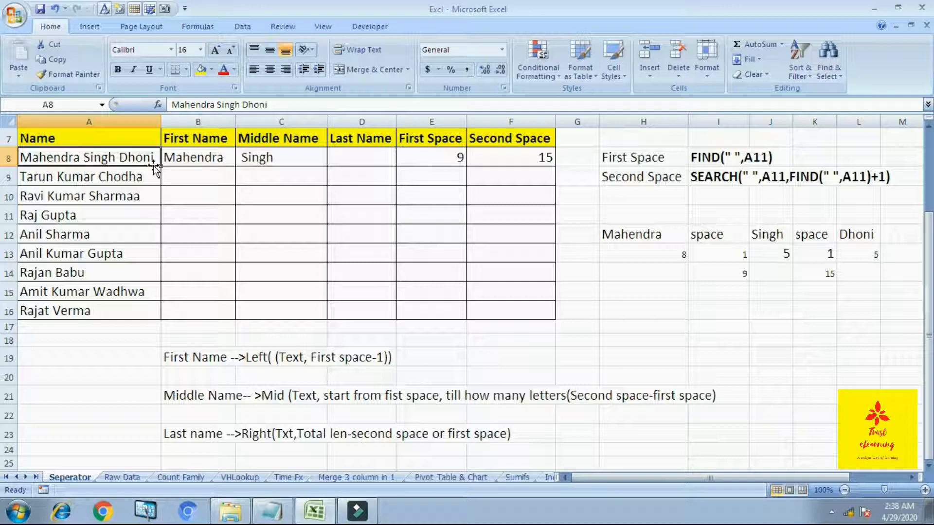
{"action": "left_click", "coordinate": [369, 164]}
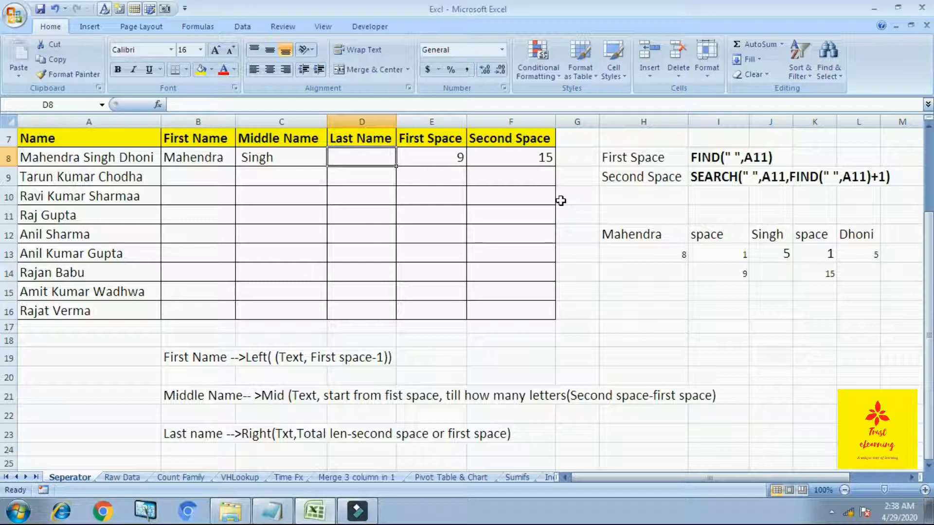
{"action": "left_click", "coordinate": [411, 204]}
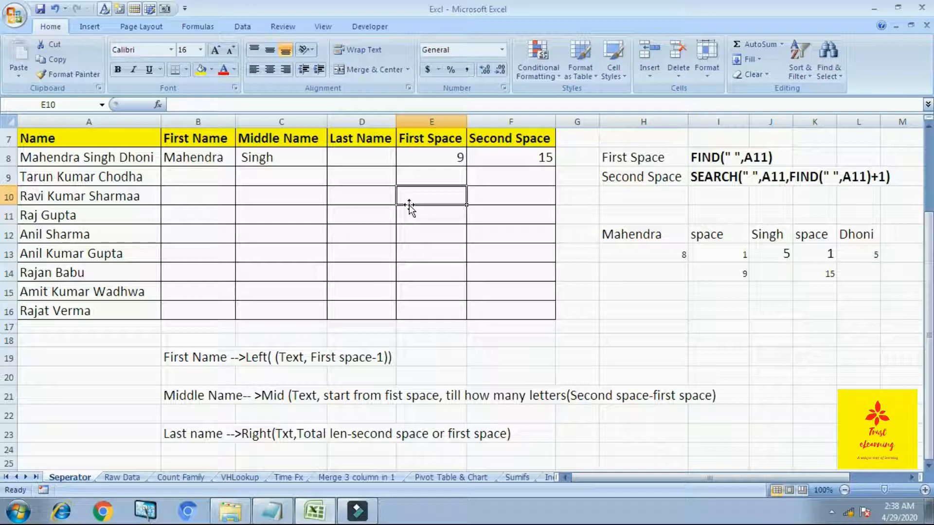
Start the Last Name formula in D8 with +RIGHT(A8,LEN(A8) to use the full name's total length
{"action": "left_click", "coordinate": [367, 158]}
{"action": "type", "text": "+"}
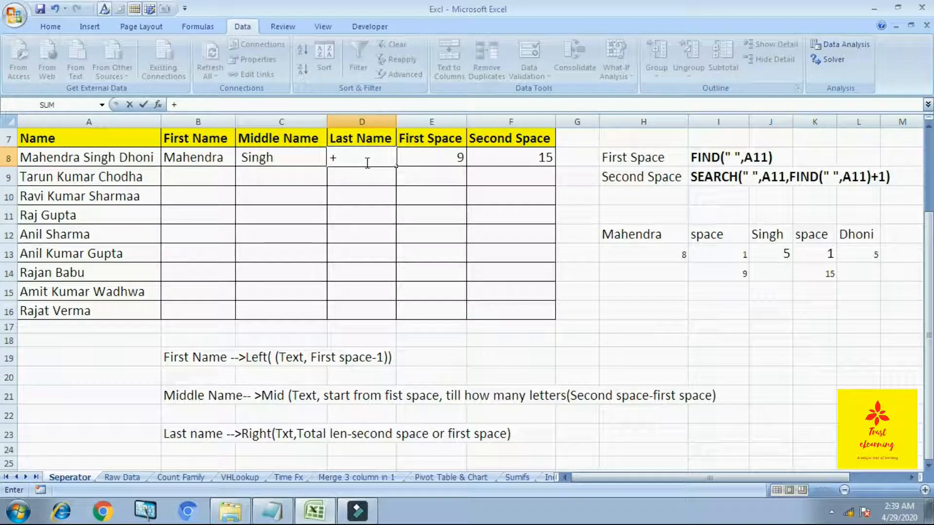
{"action": "type", "text": "RIGH"}
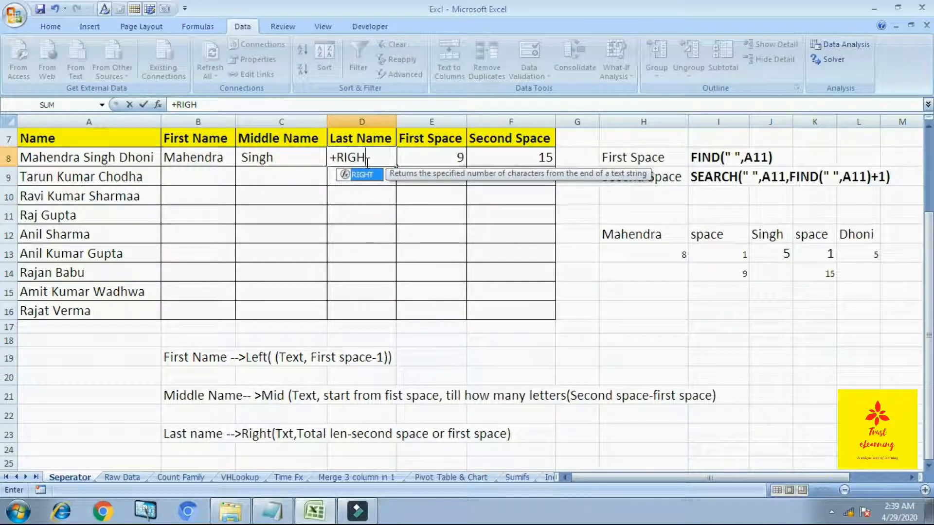
{"action": "type", "text": "T("}
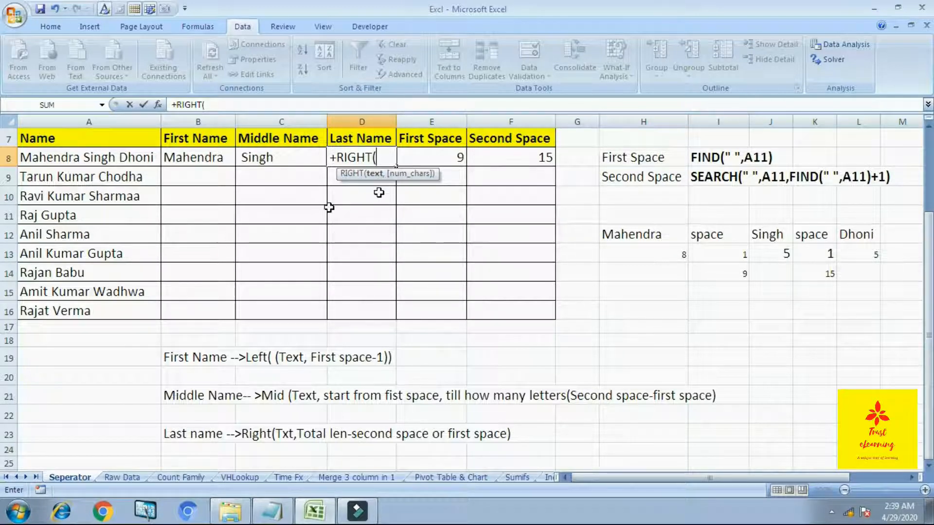
{"action": "left_click", "coordinate": [147, 156]}
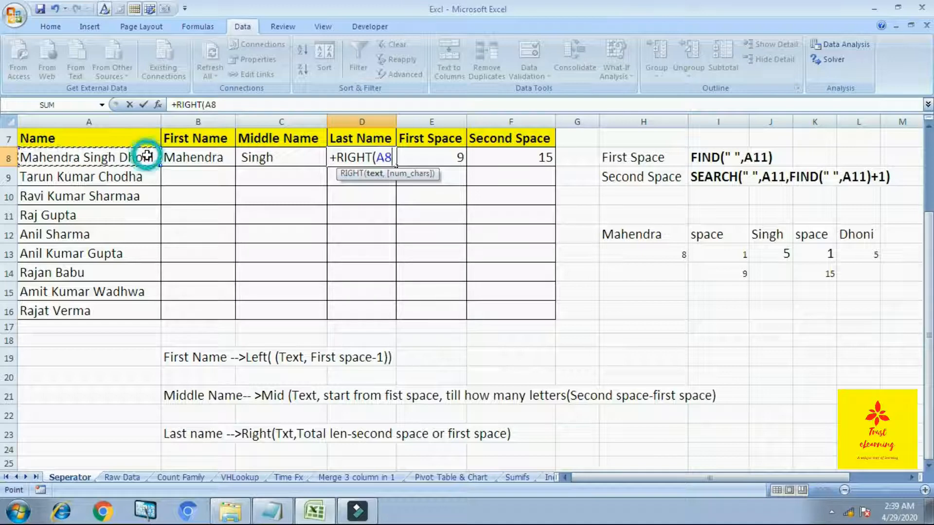
{"action": "type", "text": ","}
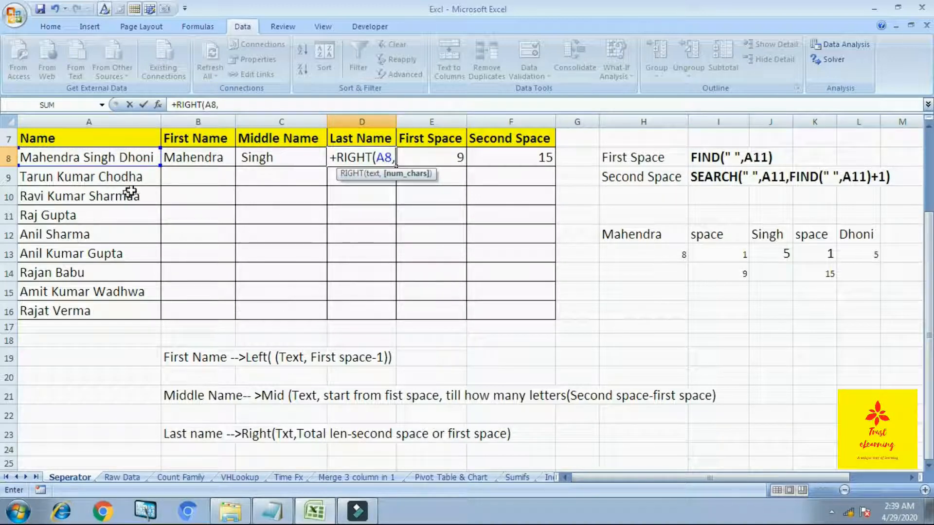
{"action": "type", "text": "LEN"}
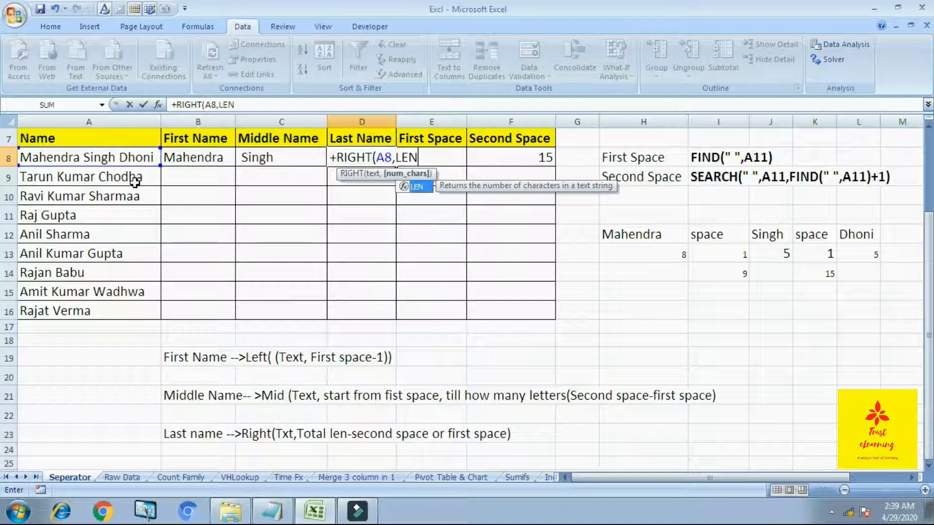
{"action": "type", "text": "("}
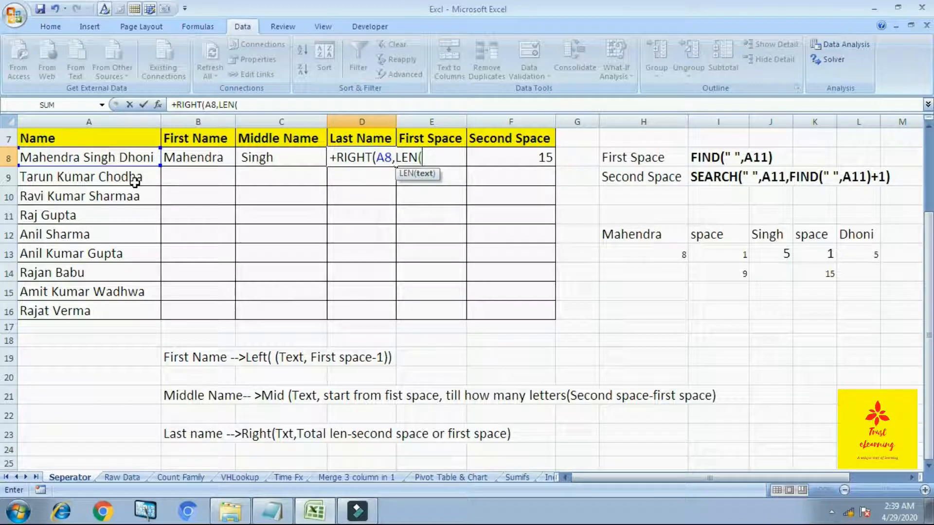
{"action": "type", "text": "A8"}
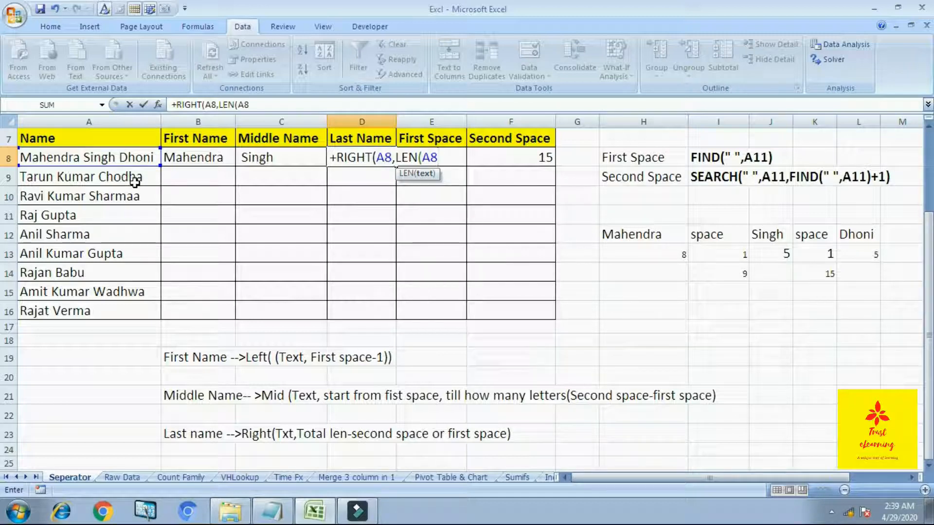
{"action": "type", "text": ")"}
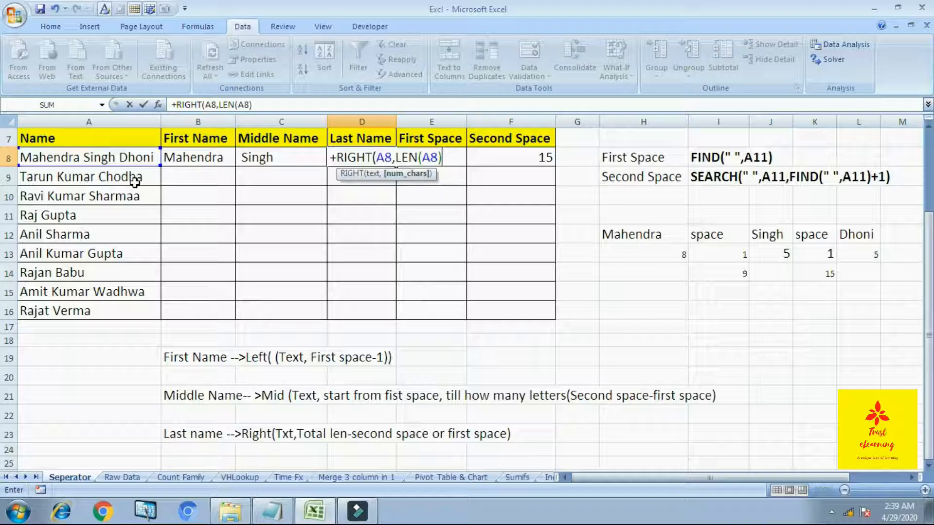
Extend the D8 formula by subtracting a space search in A8, adding -SEARCH(" ", A8, up to its start position
{"action": "type", "text": "-"}
{"action": "type", "text": "SEAR"}
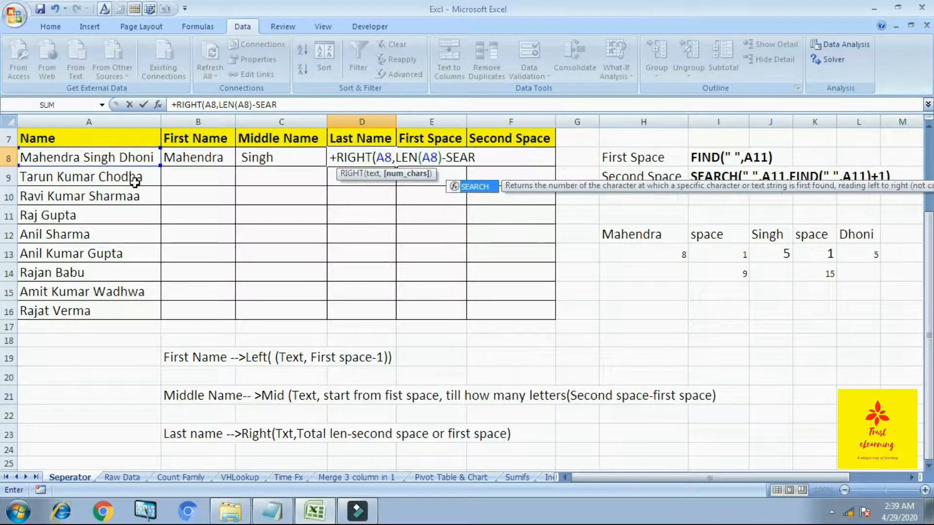
{"action": "type", "text": "CH("}
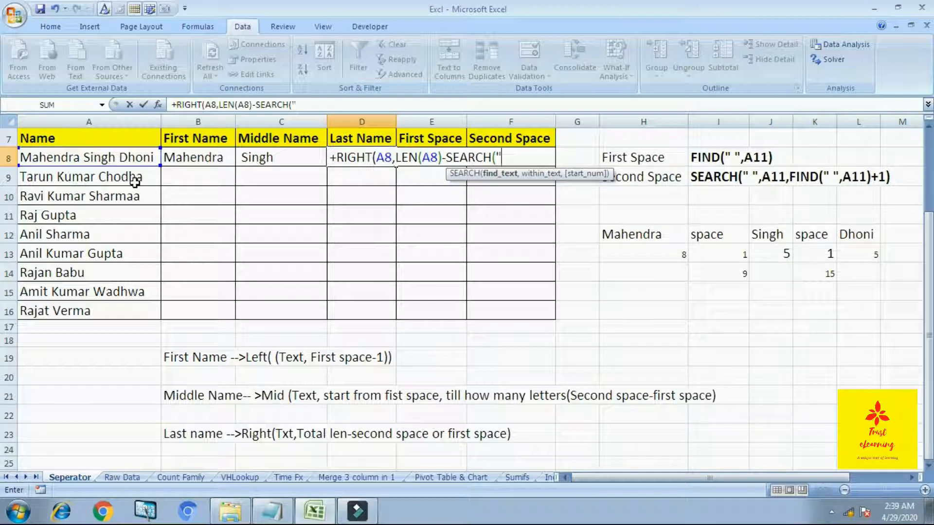
{"action": "type", "text": "\" \","}
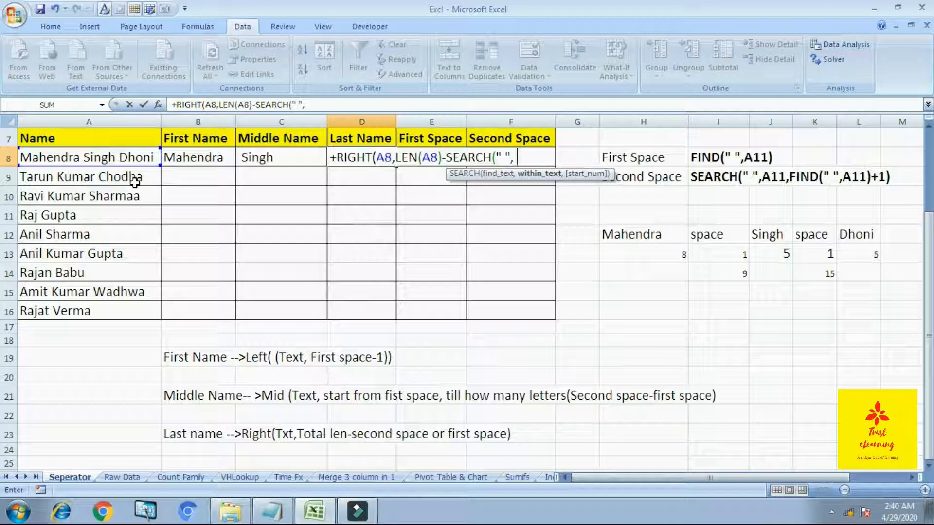
{"action": "type", "text": " A8"}
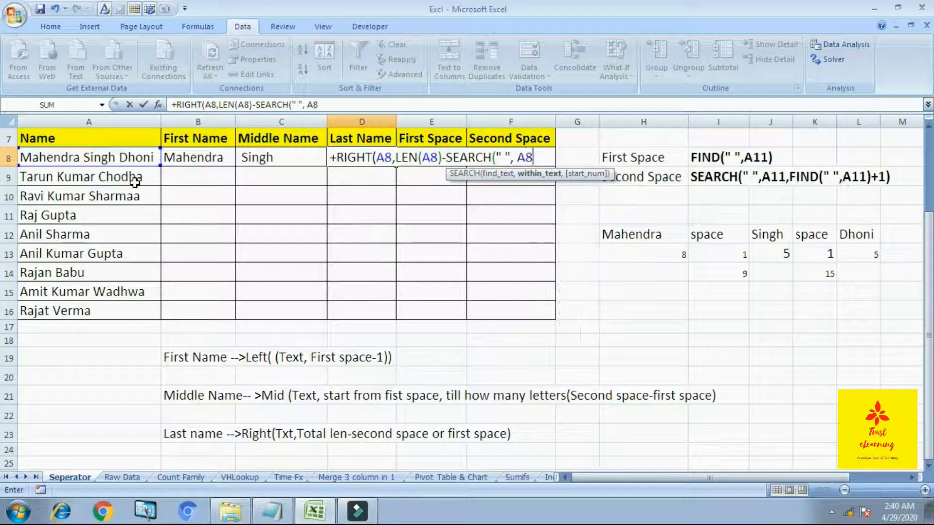
{"action": "type", "text": ","}
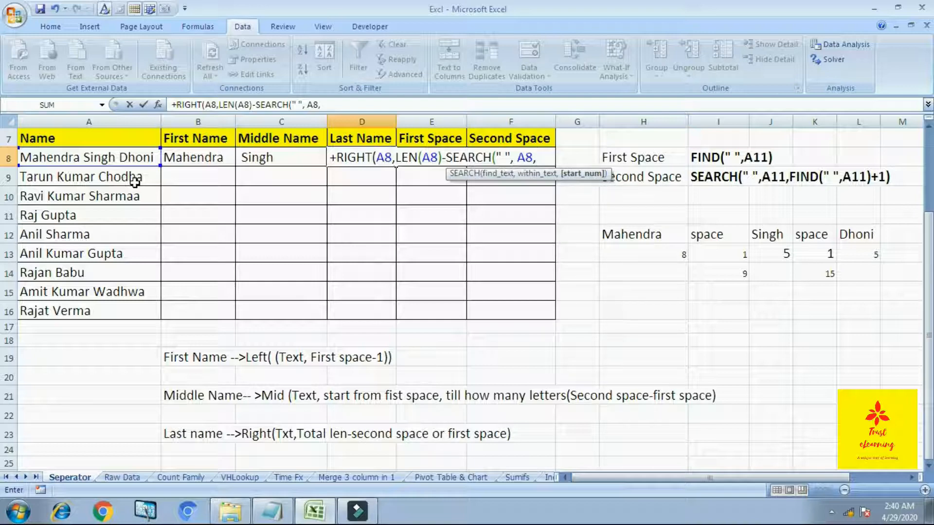
Complete the D8 formula with FIND(" ", A8) +1)) as the search's start position, and enter it
{"action": "type", "text": "FIND("}
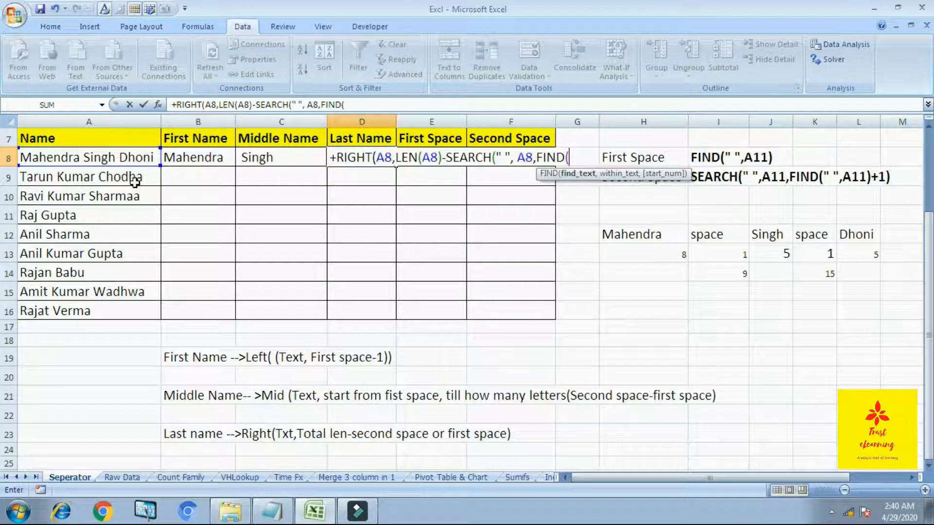
{"action": "type", "text": "\" \", A8"}
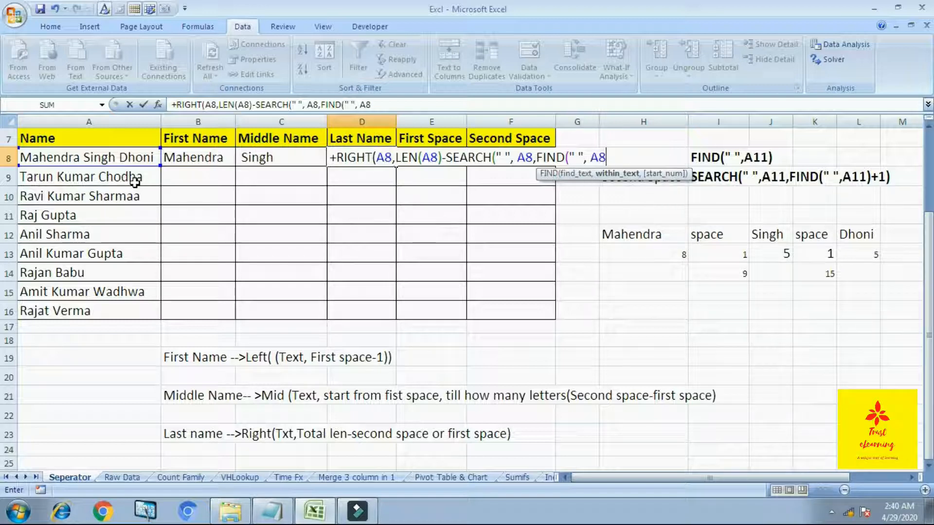
{"action": "type", "text": ") ="}
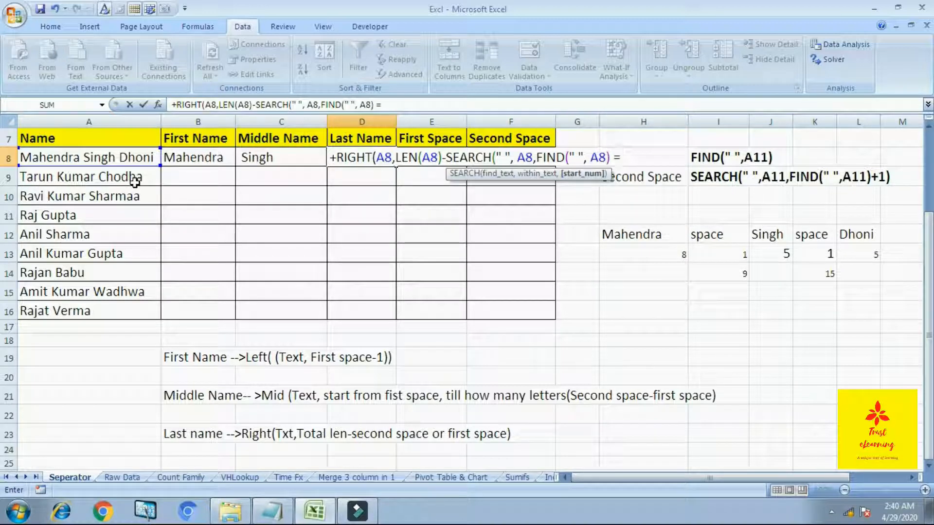
{"action": "key", "text": "BackSpace"}
{"action": "type", "text": "+1)"}
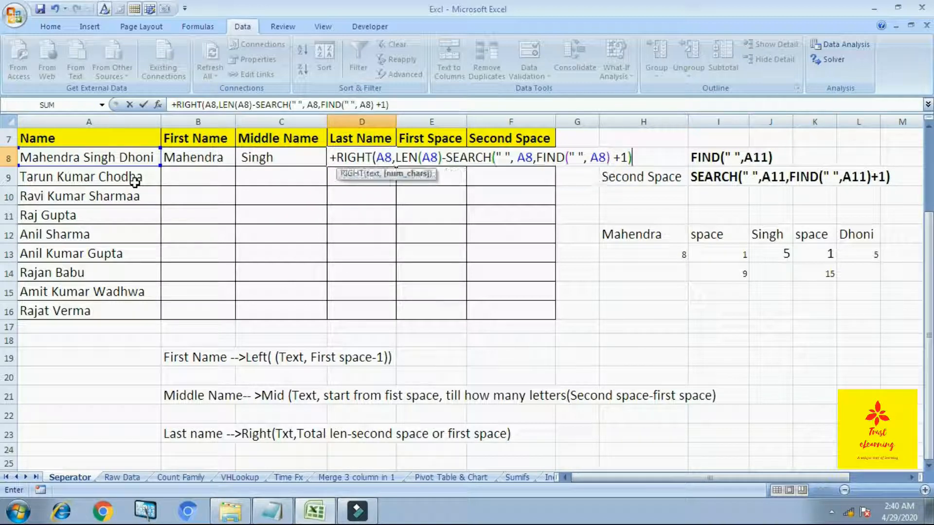
{"action": "type", "text": ")"}
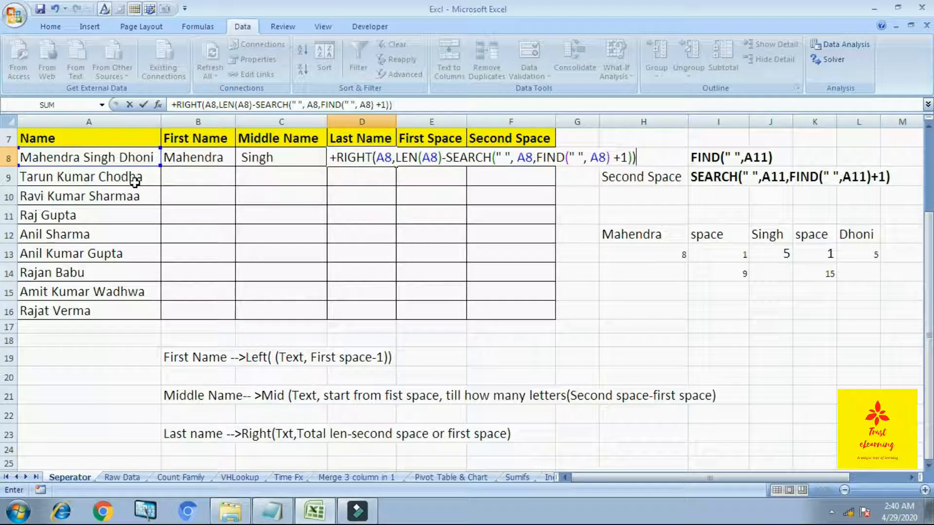
{"action": "key", "text": "Return"}
{"action": "key", "text": "Up"}
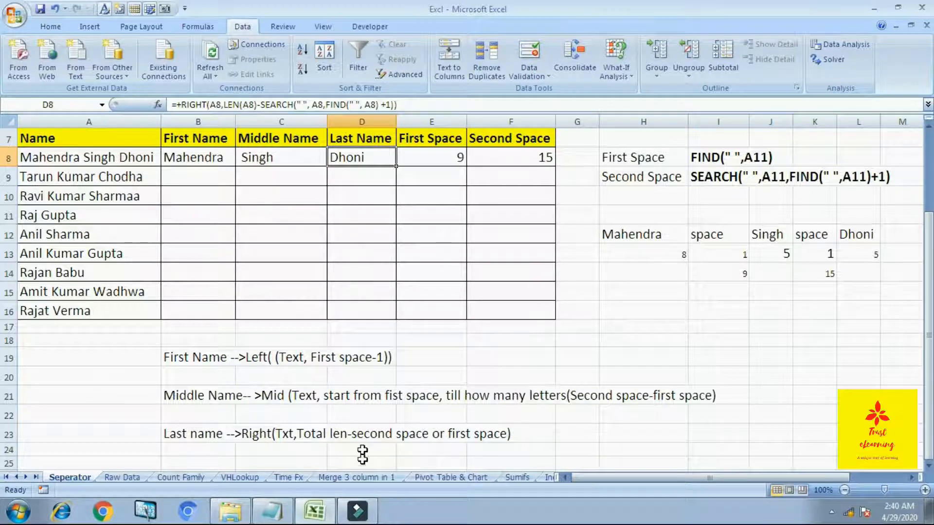
Examine the Last name rule in row 23, including its total length and space position parts
{"action": "left_click", "coordinate": [200, 428]}
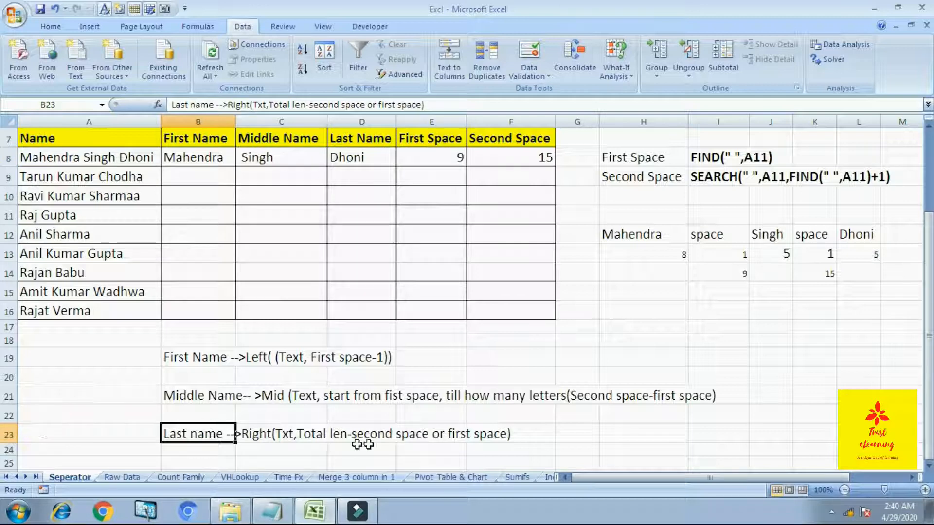
{"action": "left_click", "coordinate": [272, 432]}
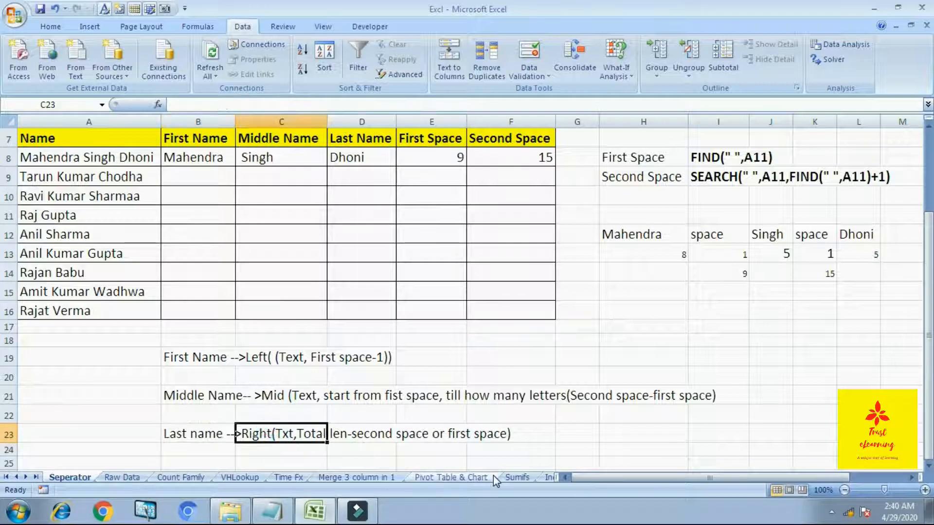
{"action": "left_click", "coordinate": [64, 437]}
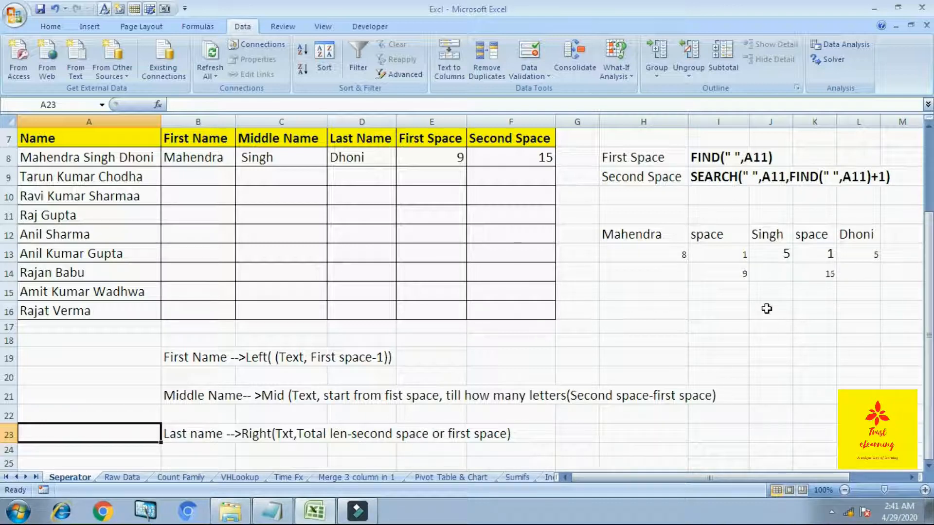
Total the letter counts in row 13, and note 20-15 in H16 with the result 5 in I16
{"action": "left_click_drag", "start_coordinate": [626, 257], "coordinate": [883, 249]}
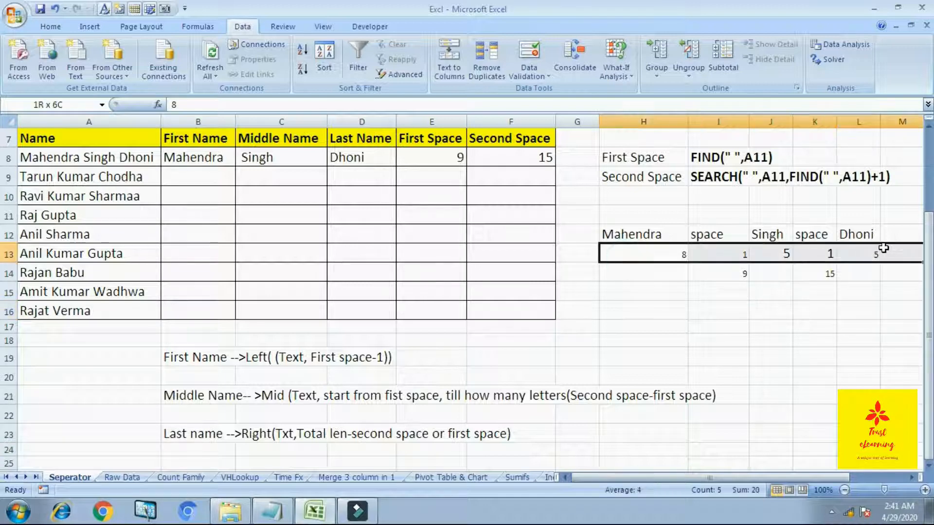
{"action": "left_click", "coordinate": [682, 314]}
{"action": "type", "text": "20"}
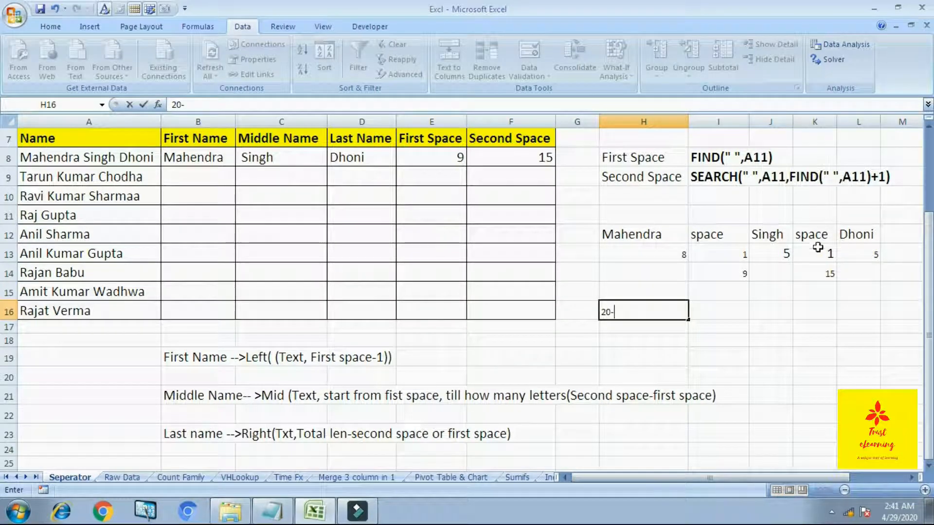
{"action": "type", "text": "-"}
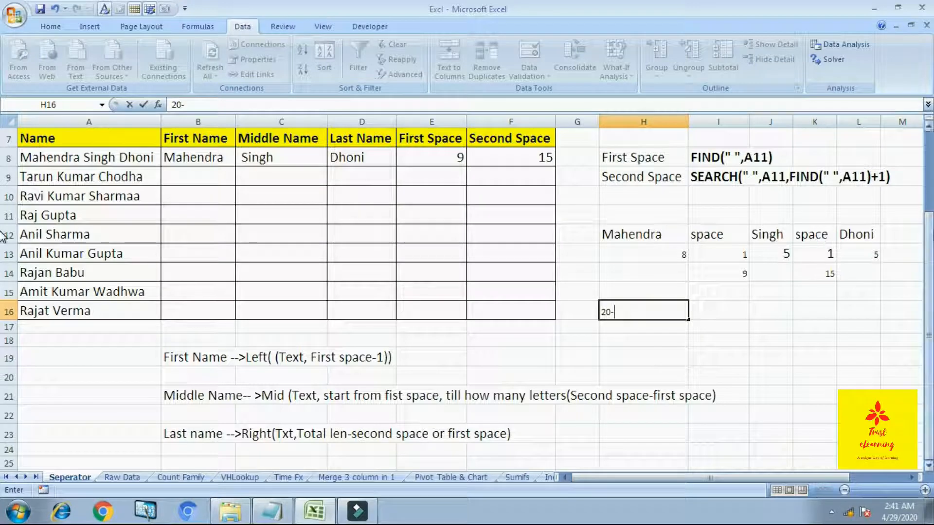
{"action": "type", "text": "15"}
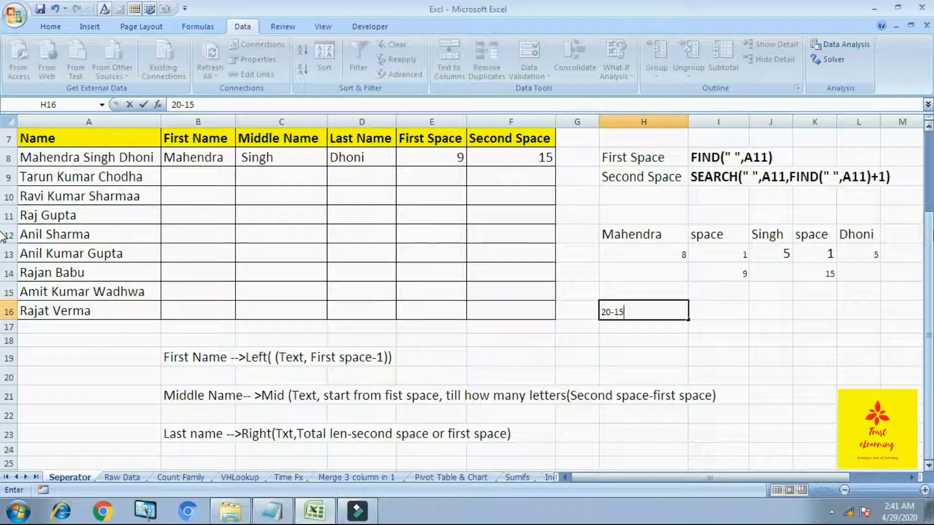
{"action": "key", "text": "Tab"}
{"action": "type", "text": "5"}
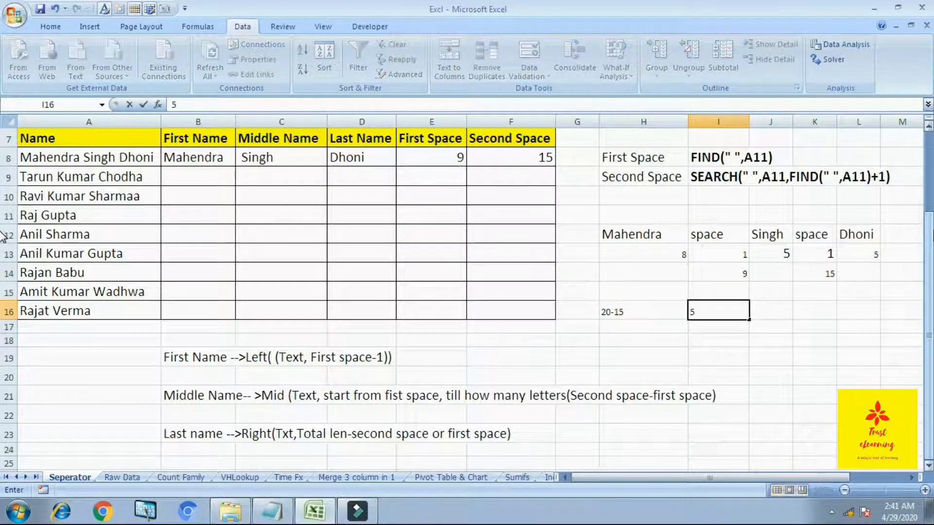
{"action": "key", "text": "Return"}
{"action": "key", "text": "Up"}
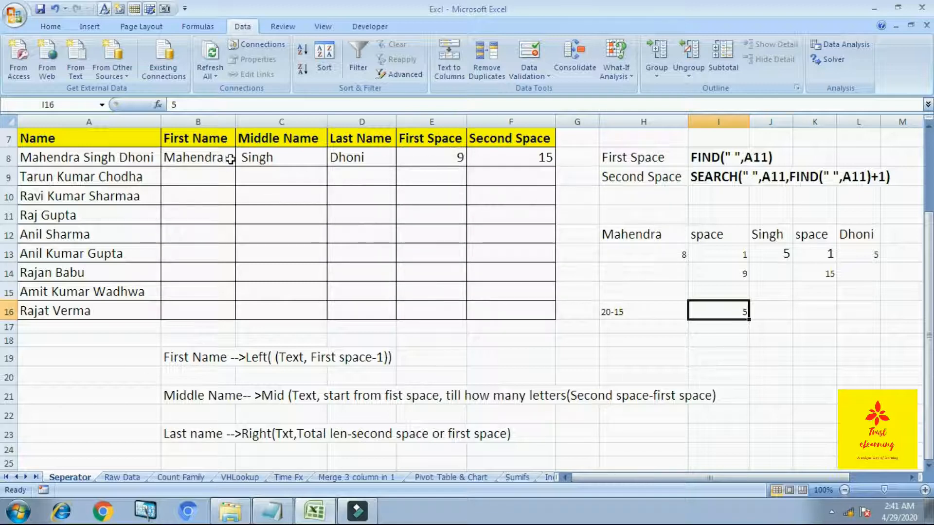
Fill the First, Middle and Last Name formulas from B8:D8 down through row 16
{"action": "left_click", "coordinate": [351, 160]}
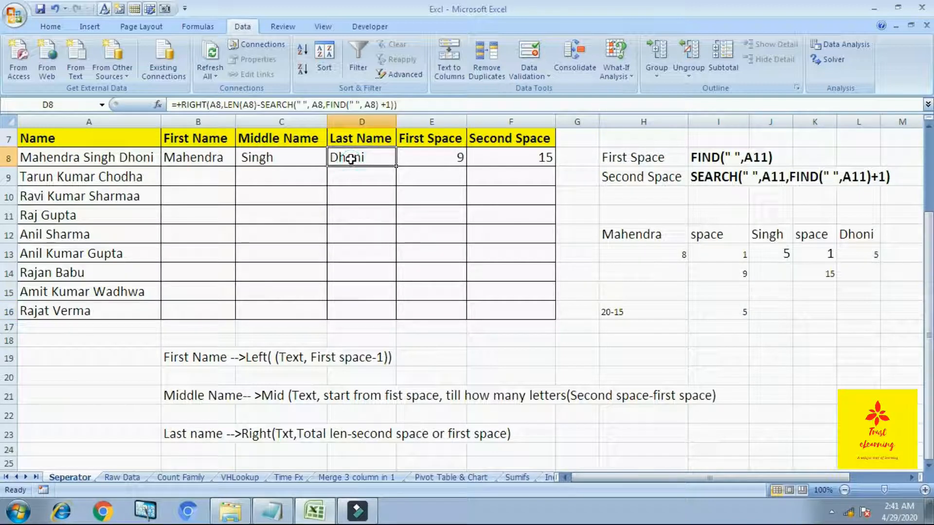
{"action": "key", "text": "Left"}
{"action": "key", "text": "Left"}
{"action": "key", "text": "shift+Right"}
{"action": "key", "text": "shift+Right"}
{"action": "key", "text": "shift+Down"}
{"action": "key", "text": "shift+Down"}
{"action": "key", "text": "shift+Down"}
{"action": "key", "text": "shift+Down"}
{"action": "key", "text": "shift+Down"}
{"action": "key", "text": "shift+Down"}
{"action": "key", "text": "shift+Down"}
{"action": "key", "text": "shift+Down"}
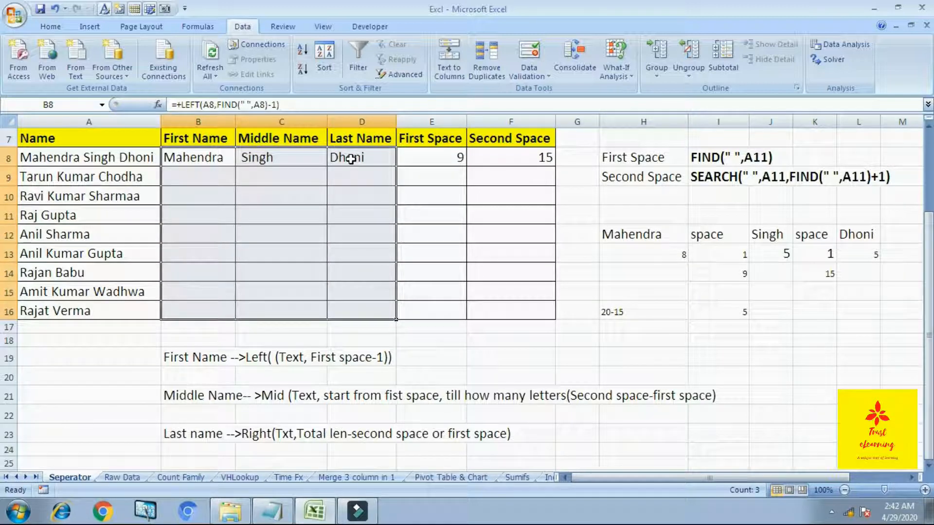
{"action": "key", "text": "ctrl+d"}
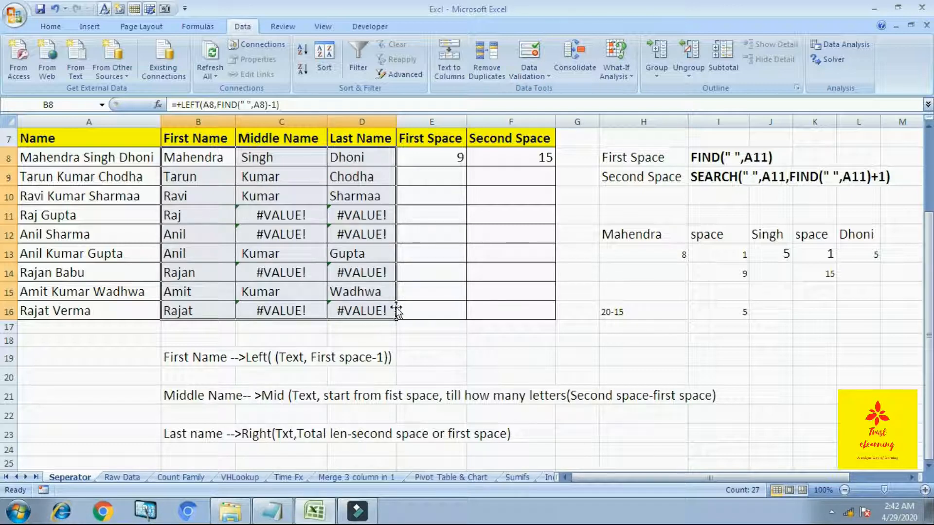
Examine the Middle Name and Last Name results for the two-word names in rows 11, 12, 14 and 16
{"action": "left_click", "coordinate": [435, 283]}
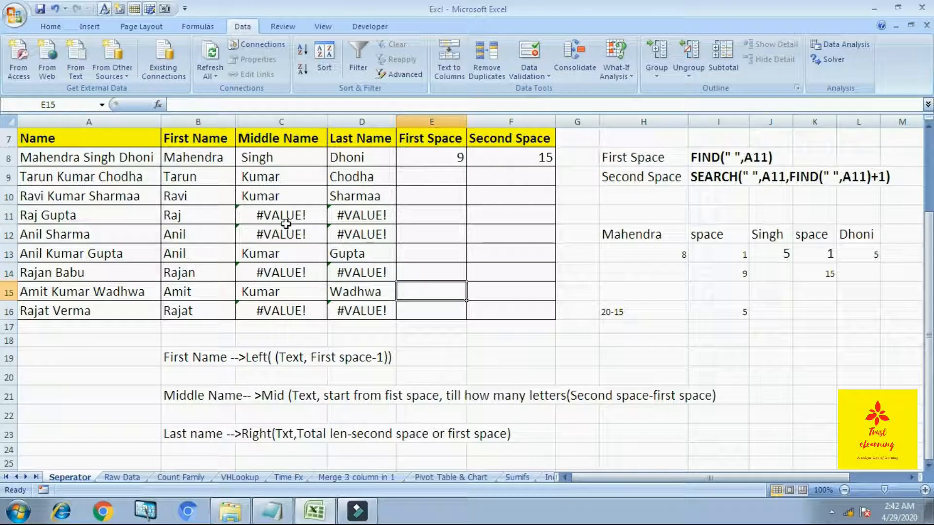
{"action": "left_click_drag", "start_coordinate": [287, 217], "coordinate": [385, 233]}
{"action": "left_click_drag", "start_coordinate": [259, 273], "coordinate": [360, 273]}
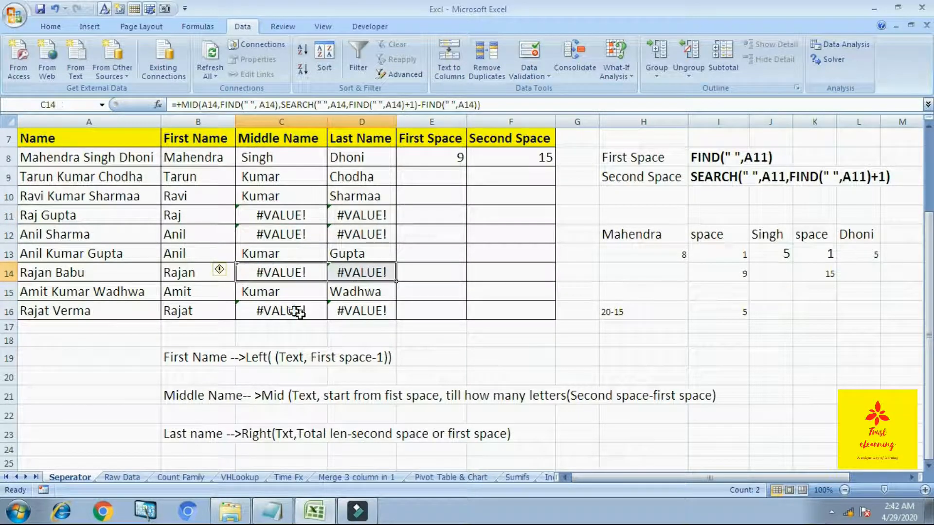
{"action": "left_click_drag", "start_coordinate": [284, 312], "coordinate": [399, 309]}
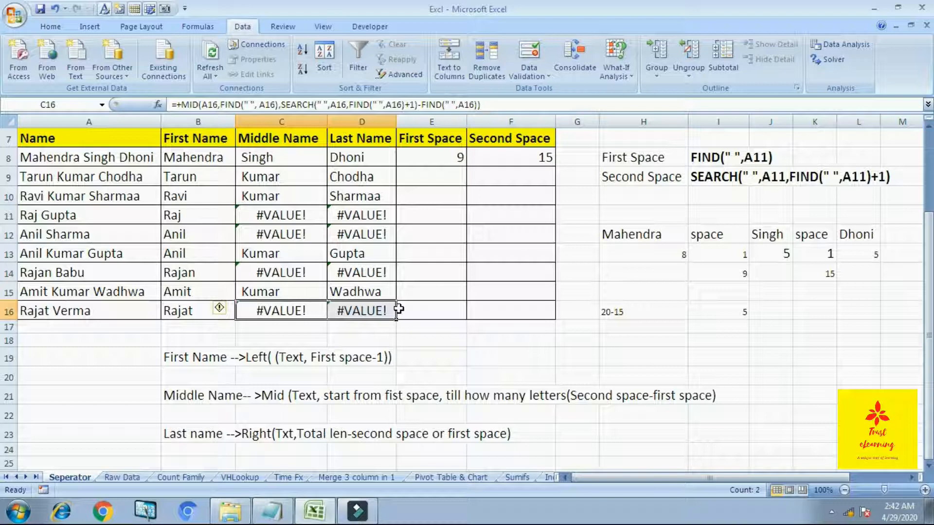
Undo the fill of rows 9 to 16 and wrap the MID formula in C8 in IFERROR, replacing its leading plus sign
{"action": "key", "text": "ctrl+z"}
{"action": "left_click", "coordinate": [356, 204]}
{"action": "left_click", "coordinate": [303, 163]}
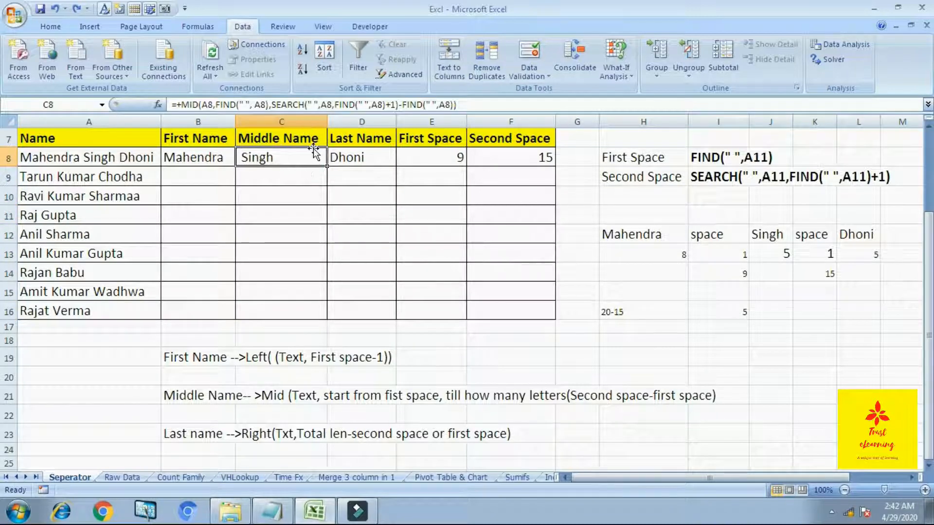
{"action": "left_click", "coordinate": [467, 104]}
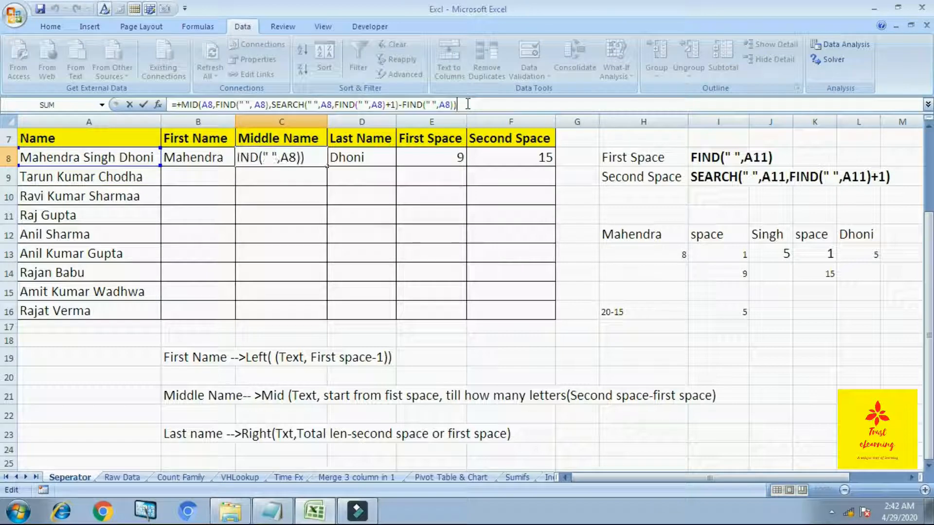
{"action": "key", "text": "Home"}
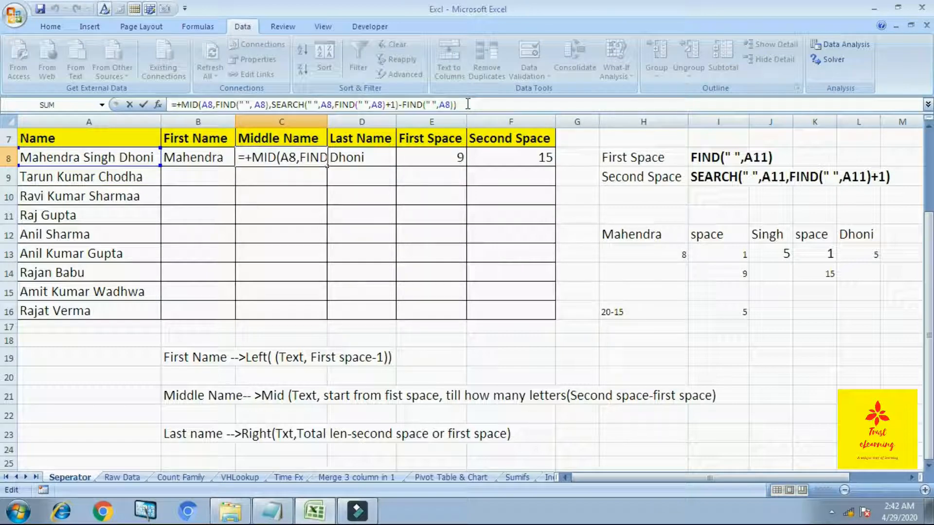
{"action": "key", "text": "Right"}
{"action": "type", "text": "IFE"}
{"action": "type", "text": "RROR"}
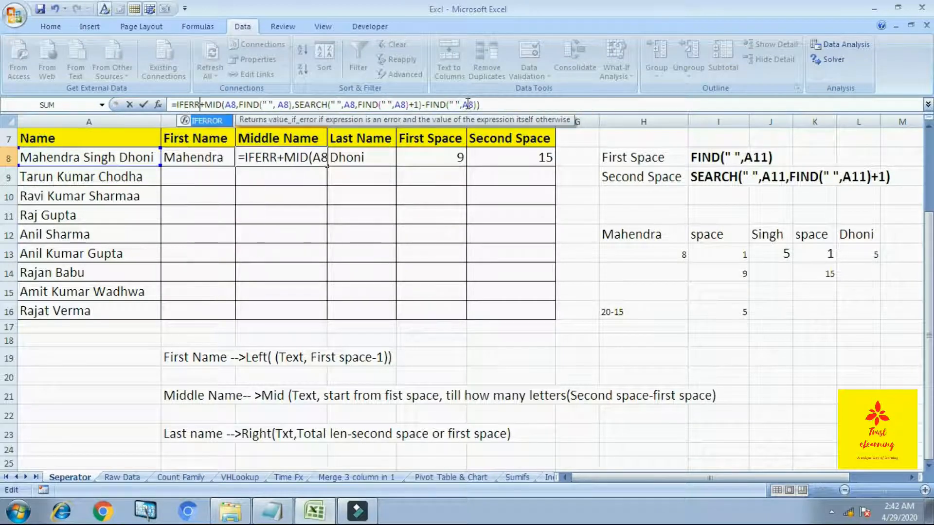
{"action": "key", "text": "Delete"}
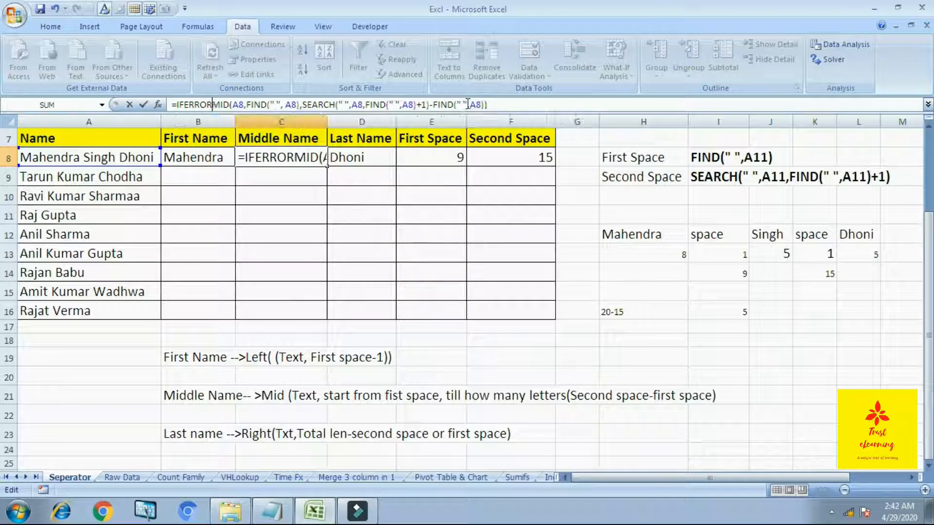
{"action": "type", "text": "("}
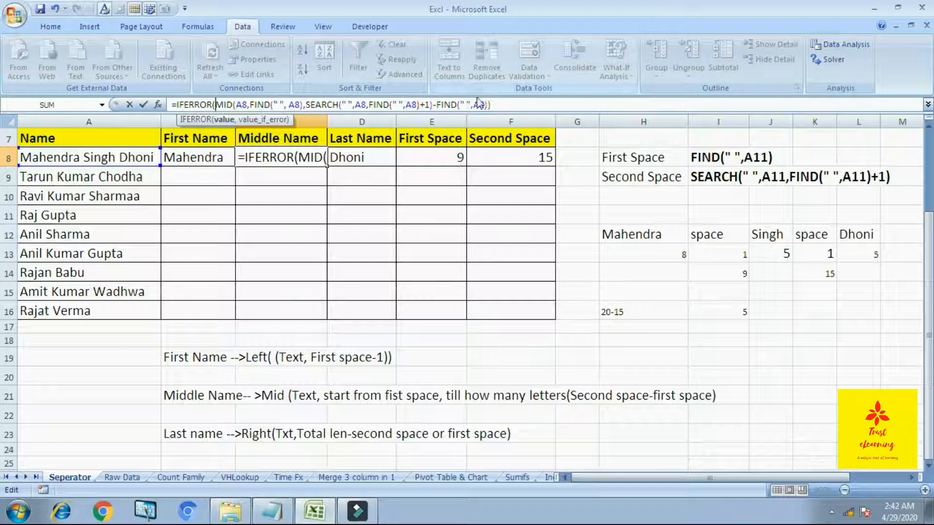
Complete the IFERROR formula in C8 with " -" as the value returned on an error
{"action": "left_click", "coordinate": [503, 108]}
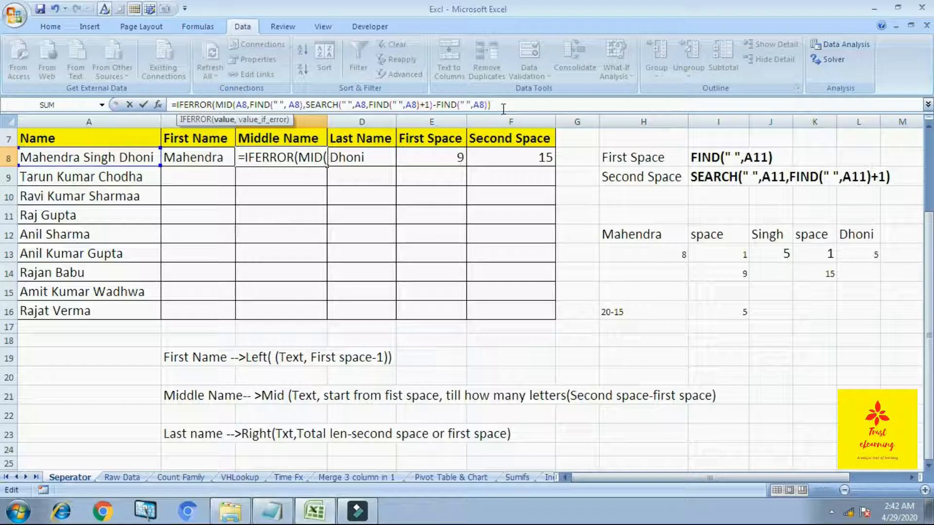
{"action": "type", "text": ","}
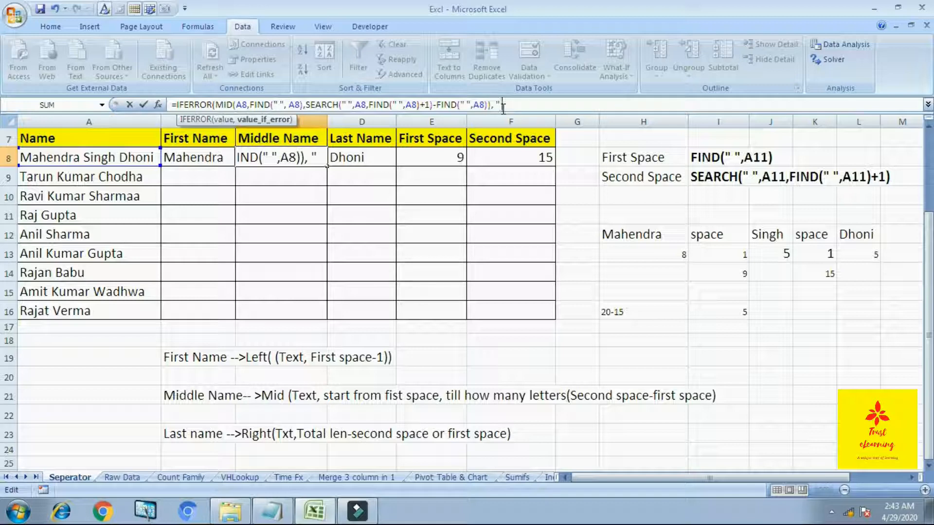
{"action": "type", "text": "\""}
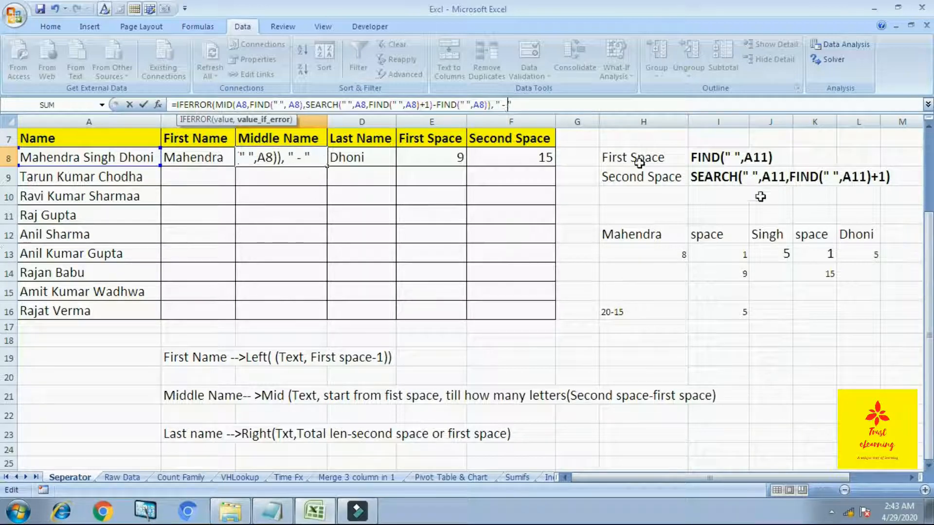
{"action": "key", "text": "BackSpace"}
{"action": "type", "text": ")"}
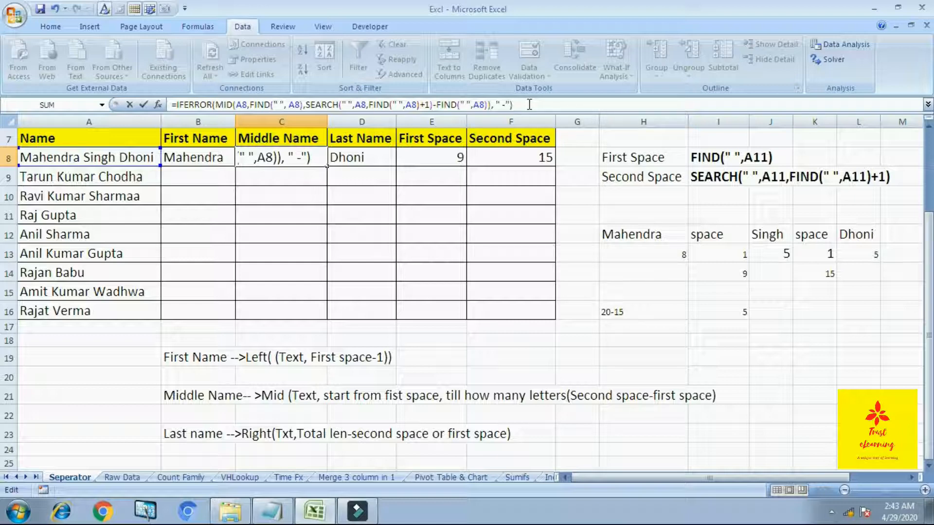
{"action": "key", "text": "Return"}
{"action": "key", "text": "Up"}
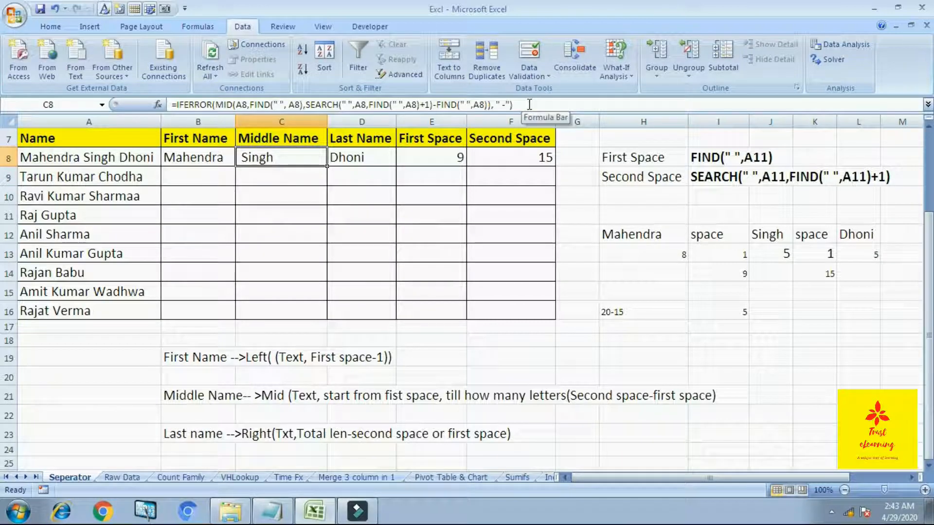
Fill the Middle Name formula from C8 down through C16
{"action": "key", "text": "shift+Down"}
{"action": "key", "text": "shift+Down"}
{"action": "key", "text": "shift+Down"}
{"action": "key", "text": "shift+Down"}
{"action": "key", "text": "shift+Down"}
{"action": "key", "text": "shift+Down"}
{"action": "key", "text": "shift+Down"}
{"action": "key", "text": "shift+Down"}
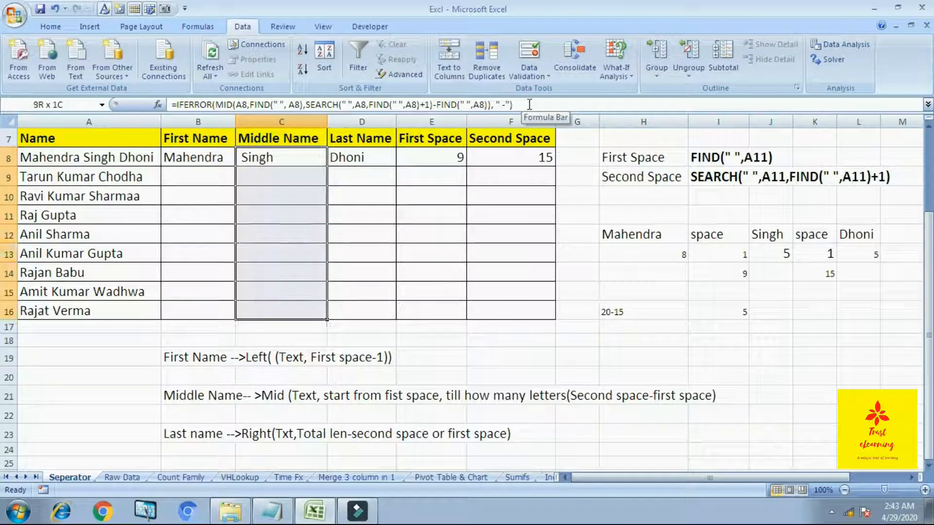
{"action": "key", "text": "ctrl+d"}
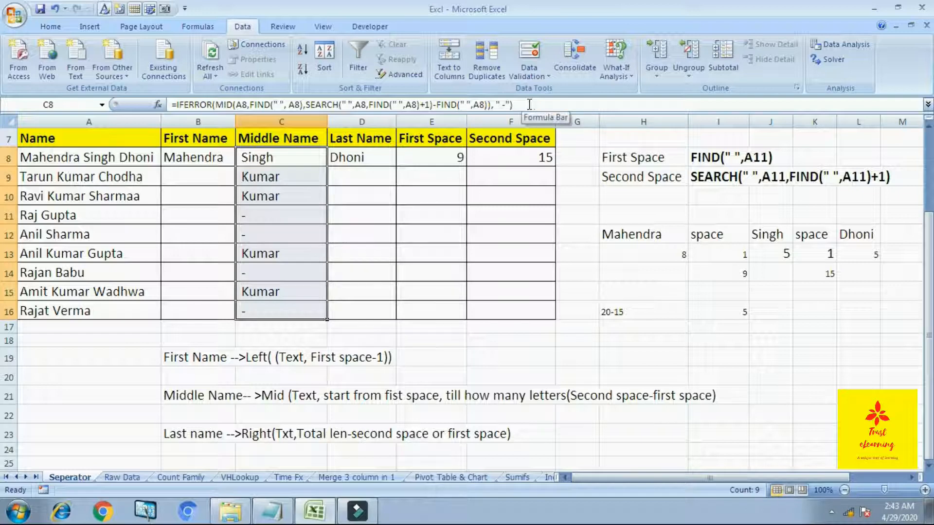
Examine the Middle Name results and formulas in rows 9 to 15, including those for two-word names
{"action": "key", "text": "Down"}
{"action": "key", "text": "Down"}
{"action": "key", "text": "Down"}
{"action": "key", "text": "Down"}
{"action": "key", "text": "Down"}
{"action": "key", "text": "Down"}
{"action": "key", "text": "Down"}
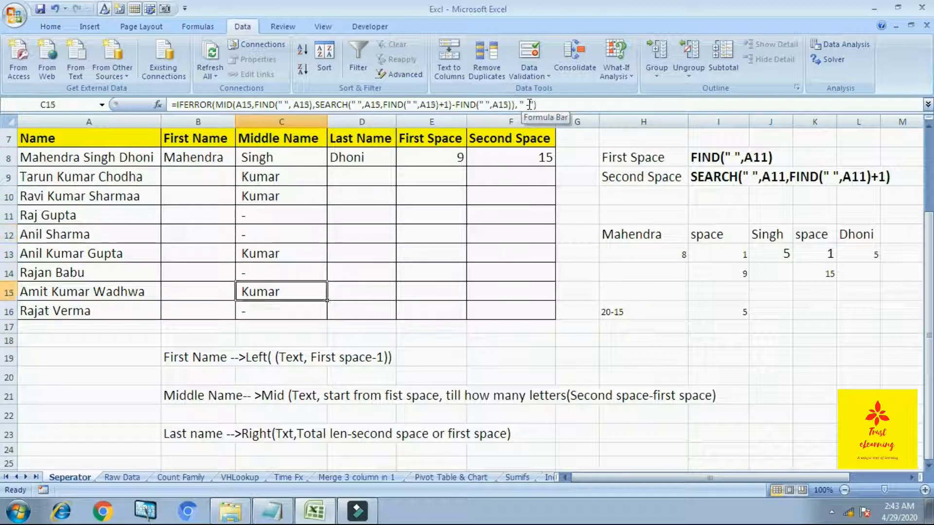
{"action": "key", "text": "Up"}
{"action": "key", "text": "Up"}
{"action": "key", "text": "Up"}
{"action": "key", "text": "Up"}
{"action": "key", "text": "Up"}
{"action": "key", "text": "Up"}
{"action": "key", "text": "Up"}
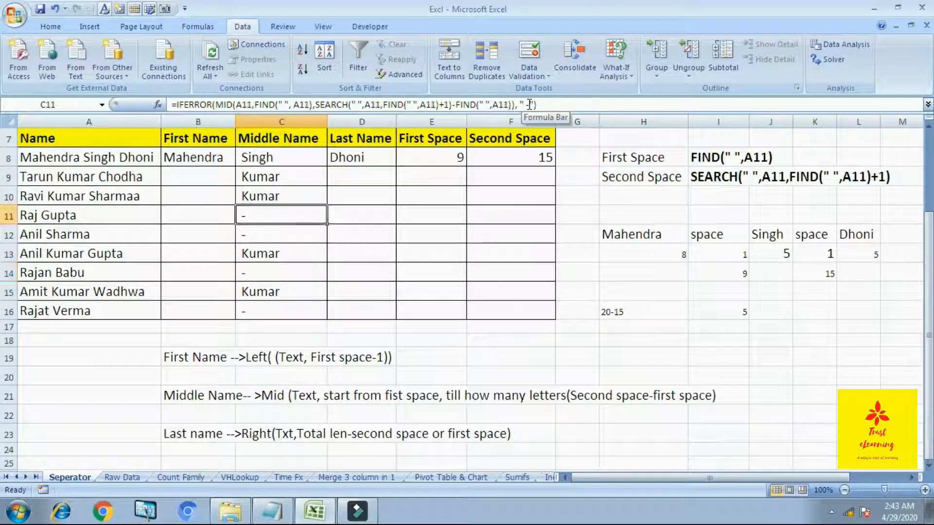
Fill the First Name formula from B8 down through B16
{"action": "key", "text": "Left"}
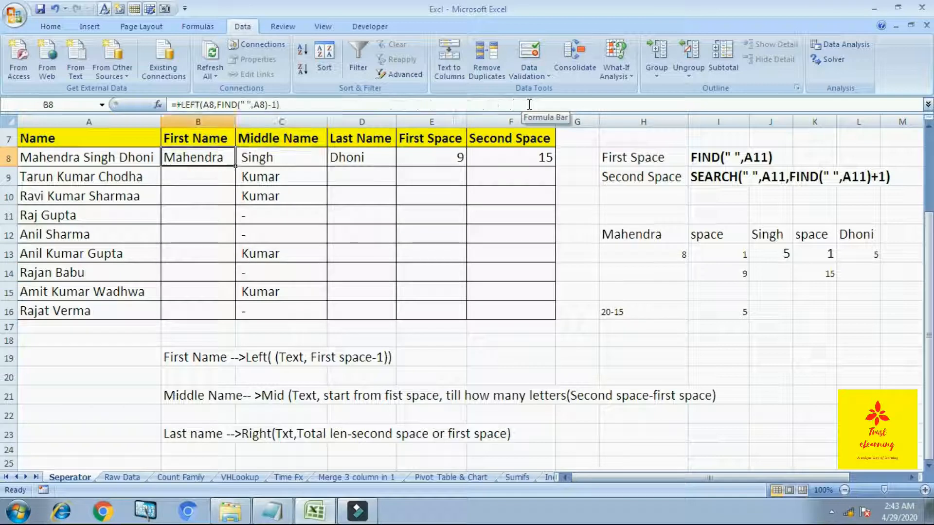
{"action": "key", "text": "shift+Down"}
{"action": "key", "text": "shift+Down"}
{"action": "key", "text": "shift+Down"}
{"action": "key", "text": "shift+Down"}
{"action": "key", "text": "shift+Down"}
{"action": "key", "text": "shift+Down"}
{"action": "key", "text": "shift+Down"}
{"action": "key", "text": "shift+Down"}
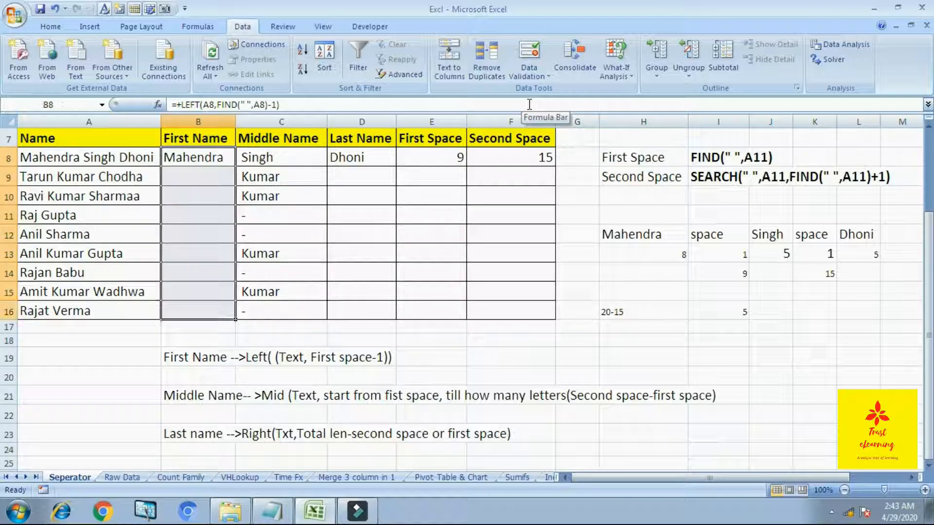
{"action": "key", "text": "ctrl+d"}
Wrap the RIGHT formula for Last Name in D8 in IFERROR, replacing its leading plus sign
{"action": "key", "text": "Down"}
{"action": "key", "text": "Down"}
{"action": "key", "text": "Right"}
{"action": "key", "text": "Right"}
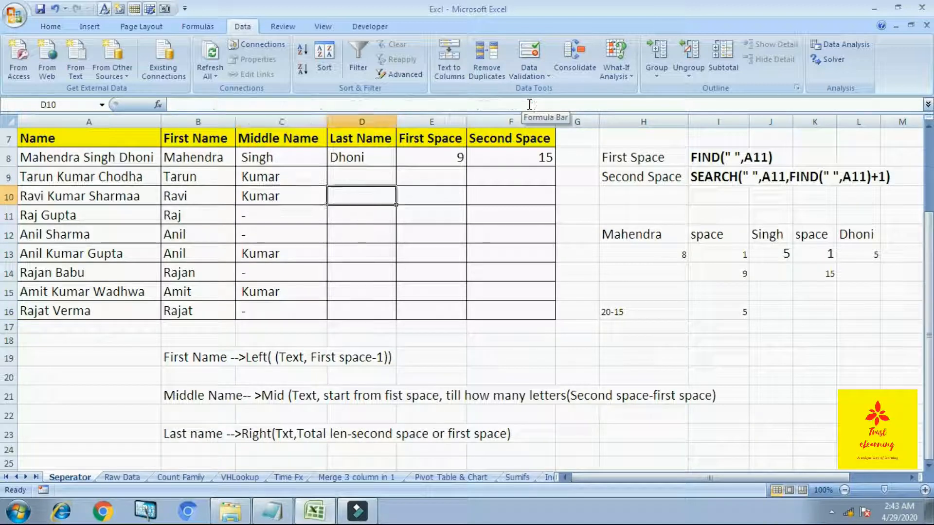
{"action": "key", "text": "Up"}
{"action": "key", "text": "Up"}
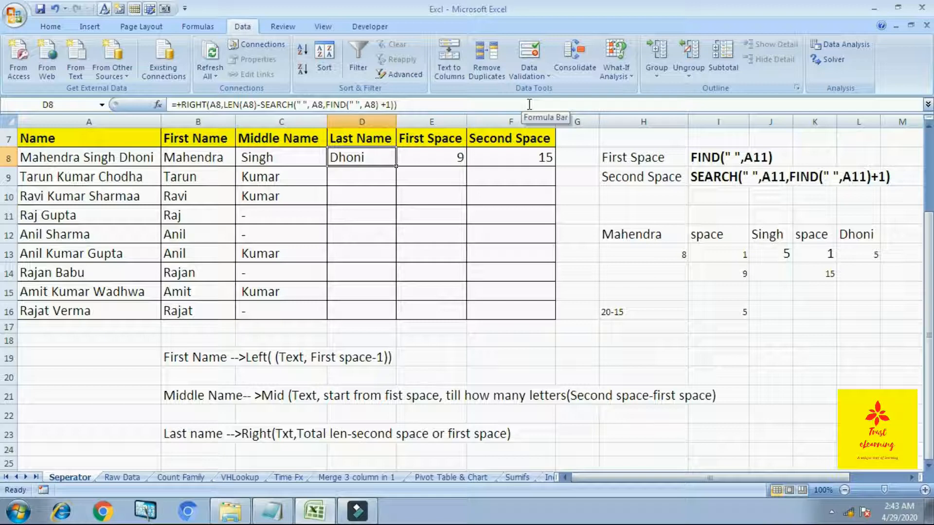
{"action": "key", "text": "Down"}
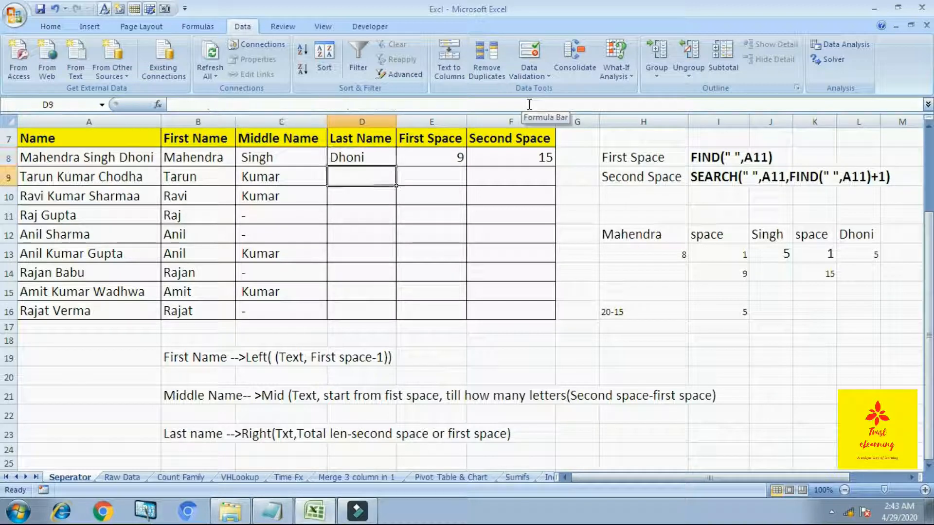
{"action": "key", "text": "Up"}
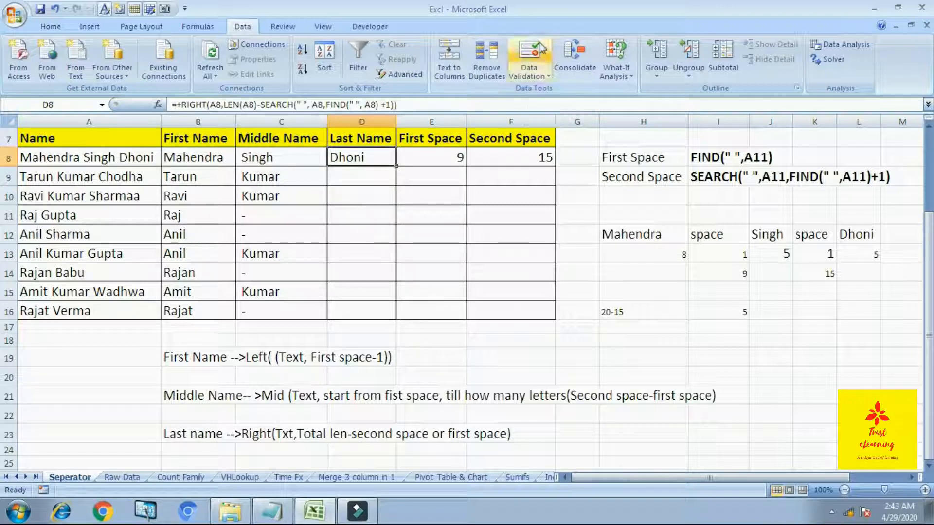
{"action": "left_click", "coordinate": [416, 104]}
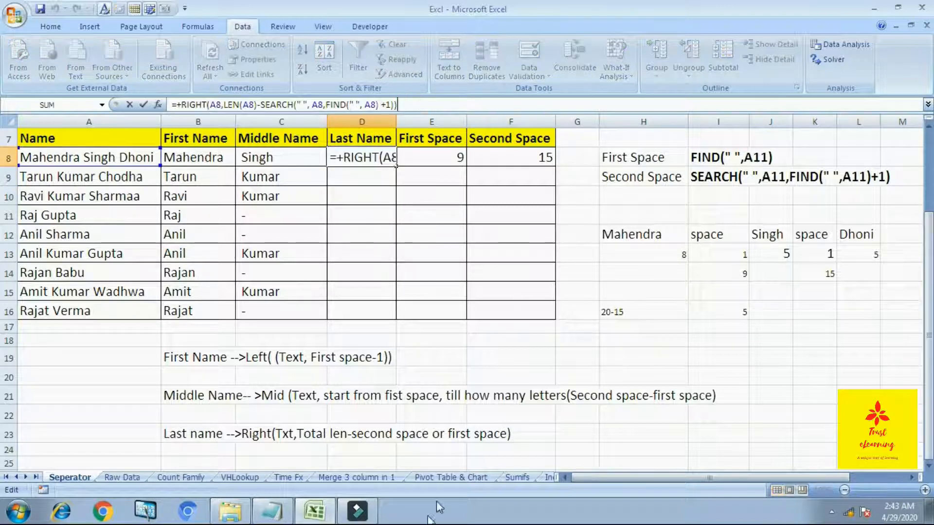
{"action": "key", "text": "Escape"}
{"action": "left_click", "coordinate": [408, 104]}
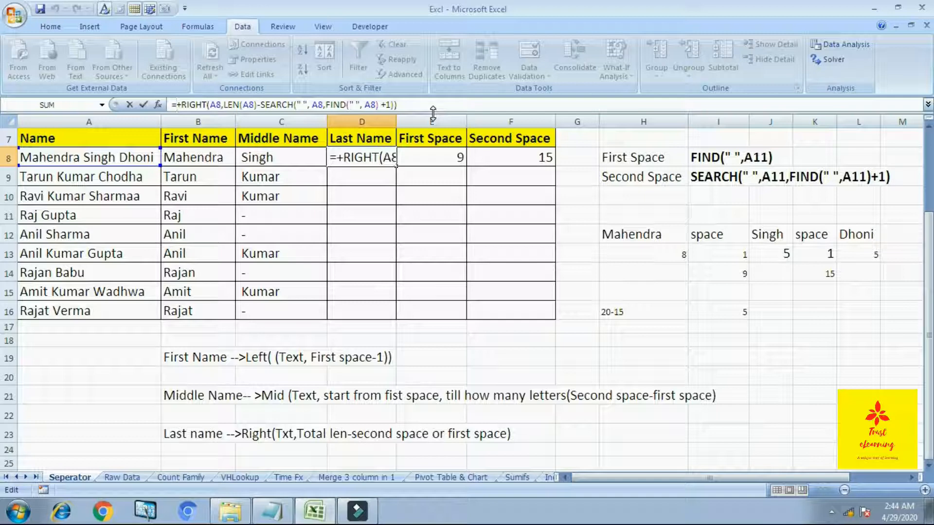
{"action": "key", "text": "Right"}
{"action": "key", "text": "BackSpace"}
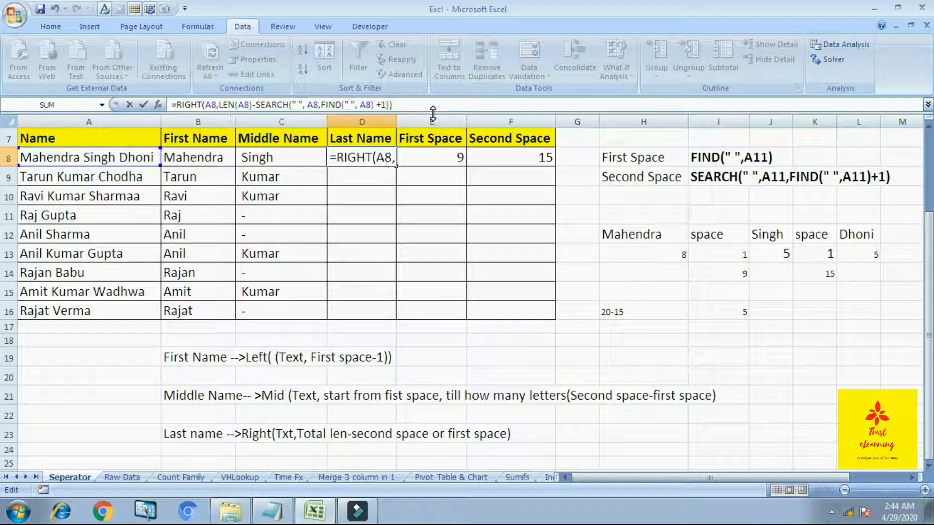
{"action": "type", "text": "IFERROR"}
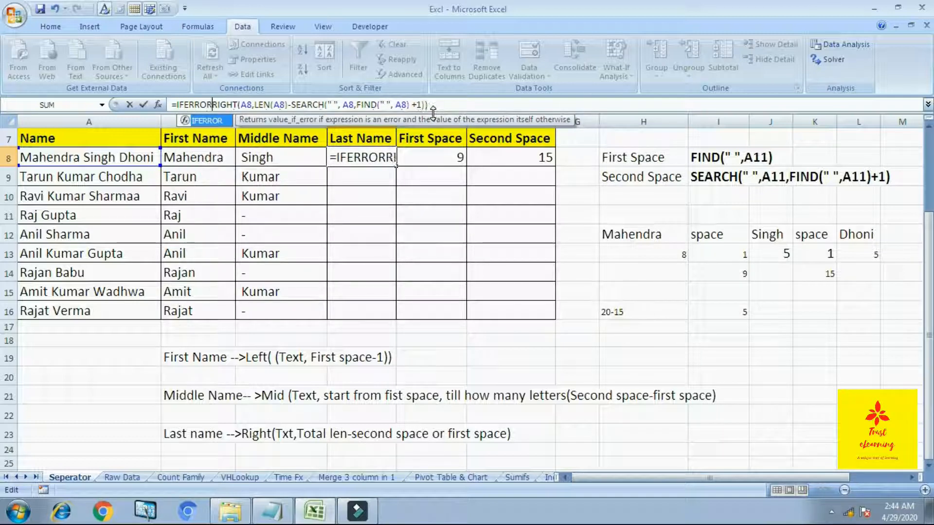
{"action": "type", "text": "("}
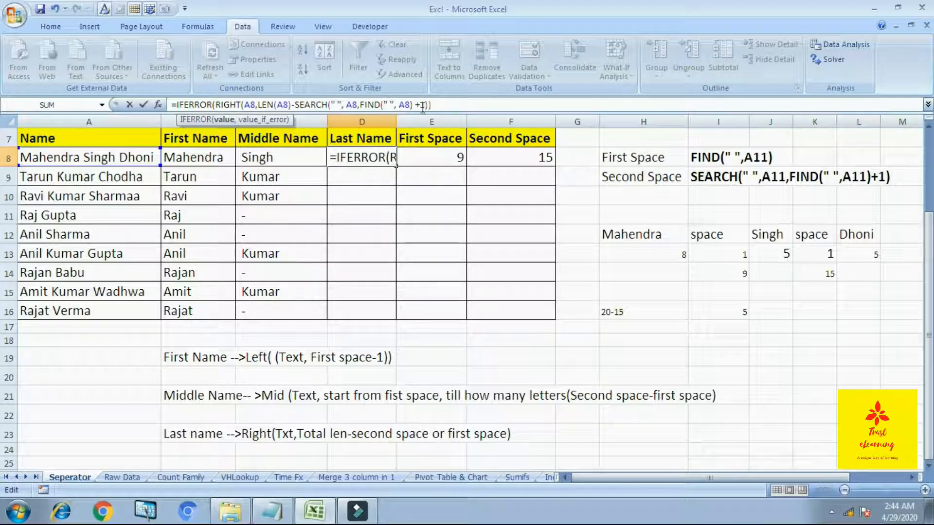
Complete the Last Name formula in D8 with RIGHT(A8,LEN(A8)-FIND(" ",A8)) as the IFERROR fallback
{"action": "left_click", "coordinate": [463, 105]}
{"action": "type", "text": "),"}
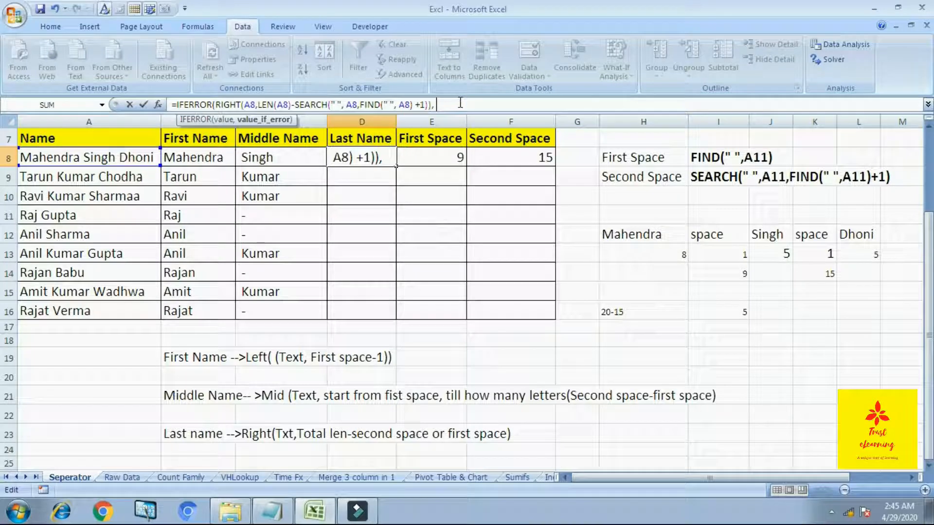
{"action": "type", "text": "GHT"}
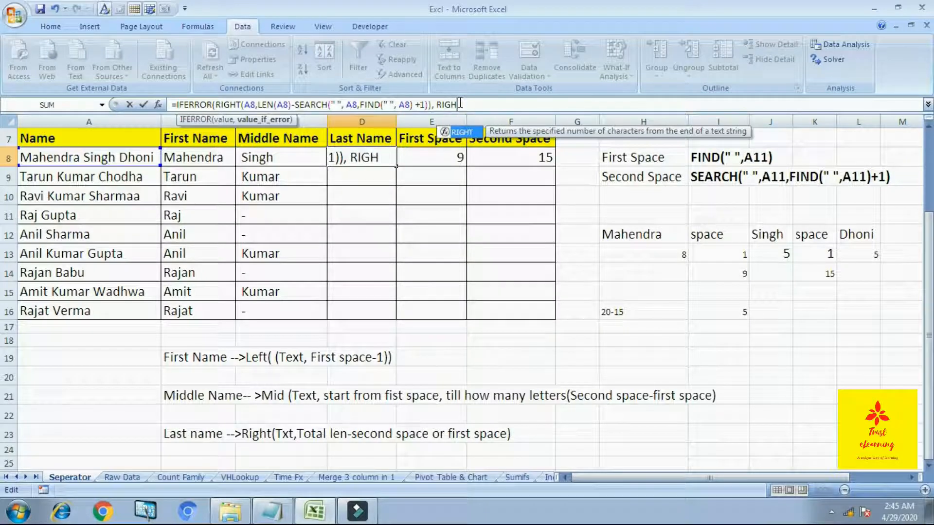
{"action": "type", "text": "("}
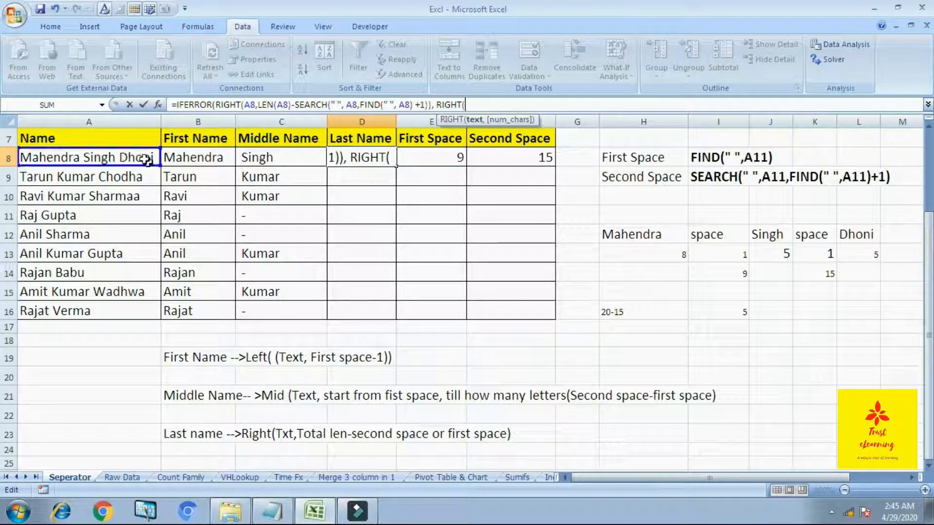
{"action": "left_click", "coordinate": [122, 157]}
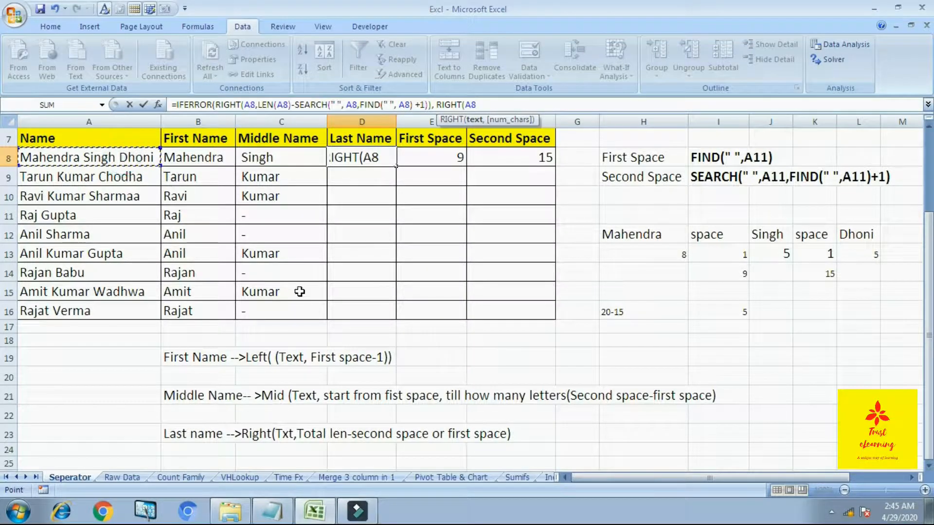
{"action": "type", "text": ","}
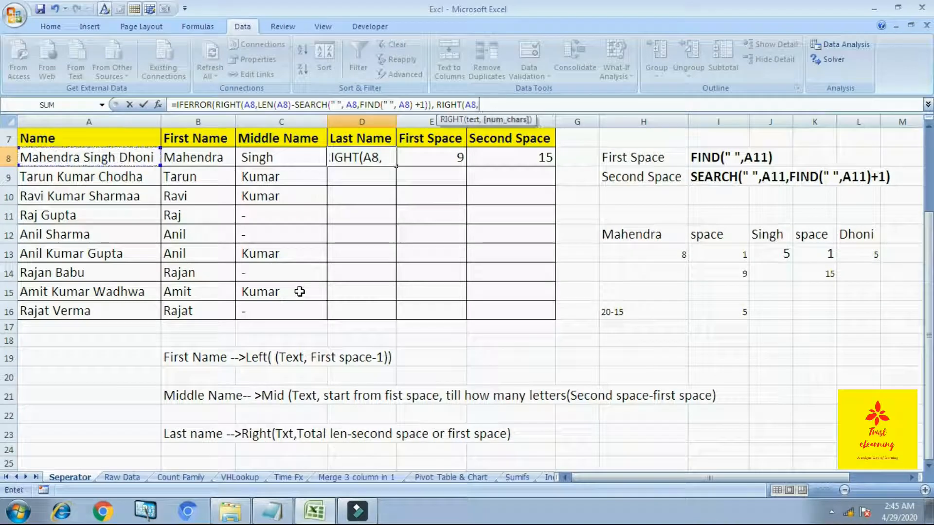
{"action": "type", "text": "LEN"}
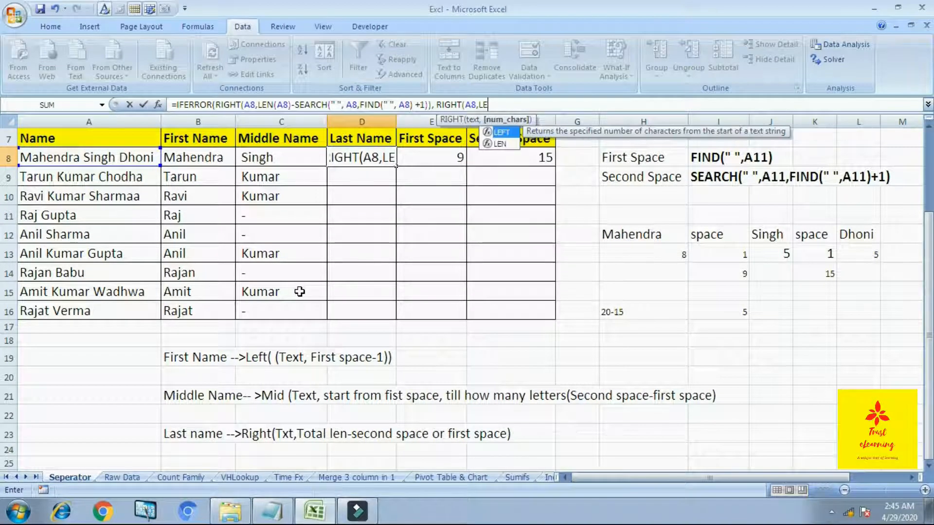
{"action": "type", "text": "(A8"}
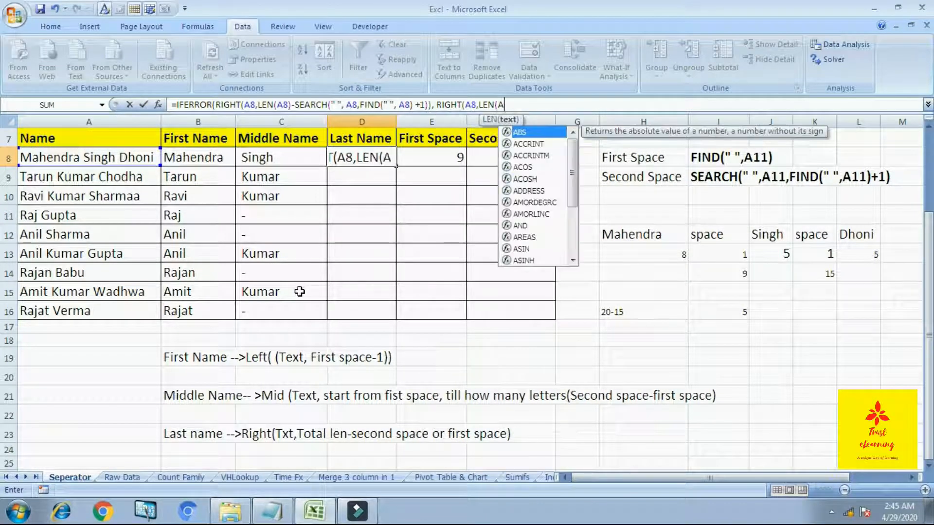
{"action": "type", "text": ")-"}
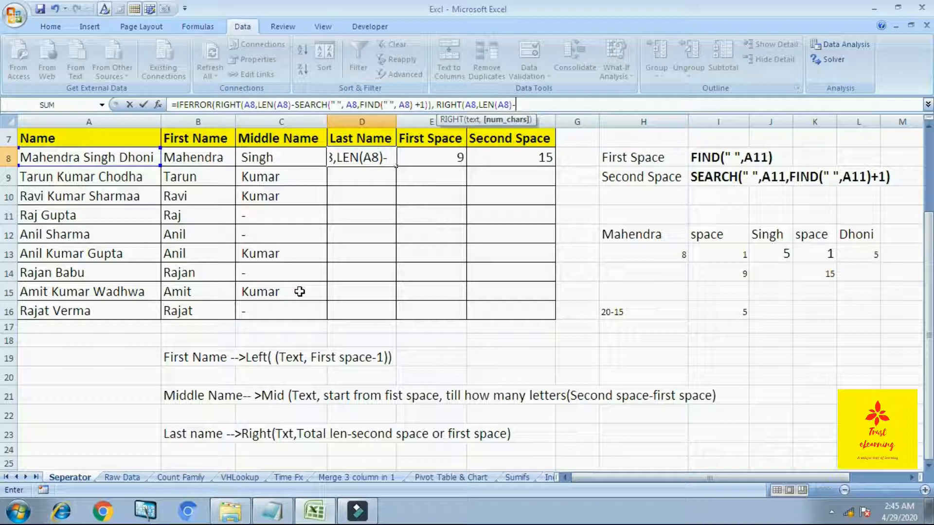
{"action": "type", "text": "FI"}
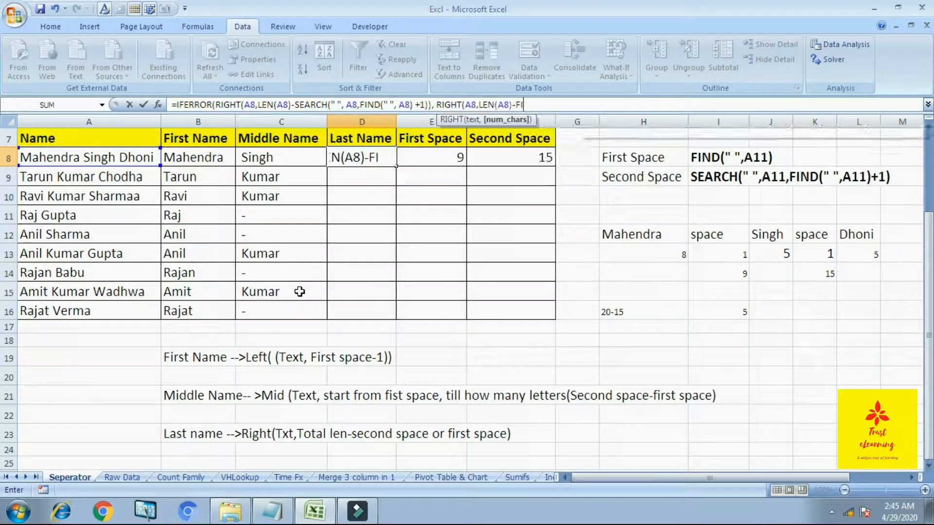
{"action": "type", "text": "ND("}
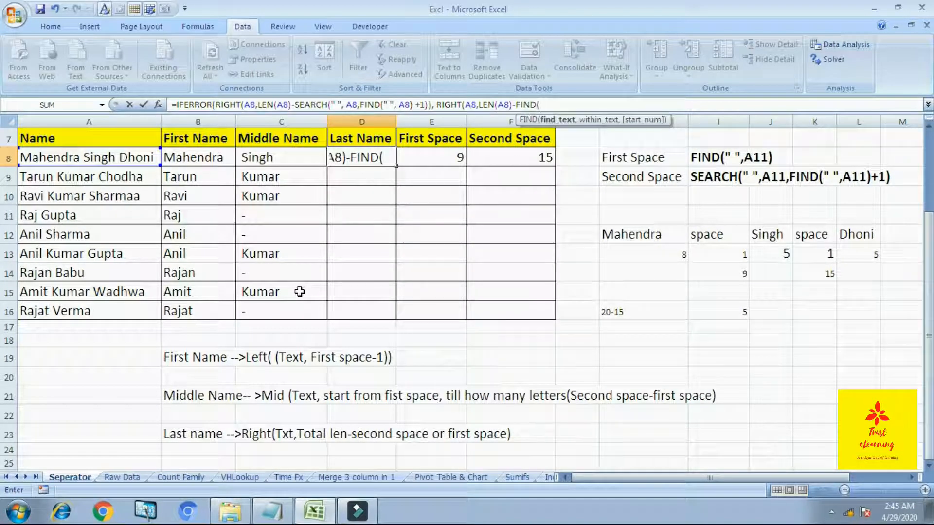
{"action": "type", "text": "\" \""}
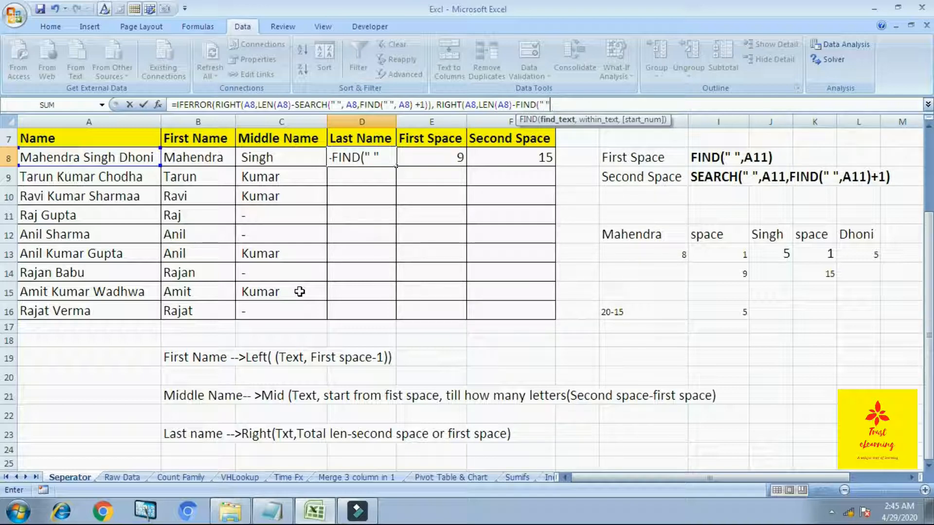
{"action": "type", "text": ",A8"}
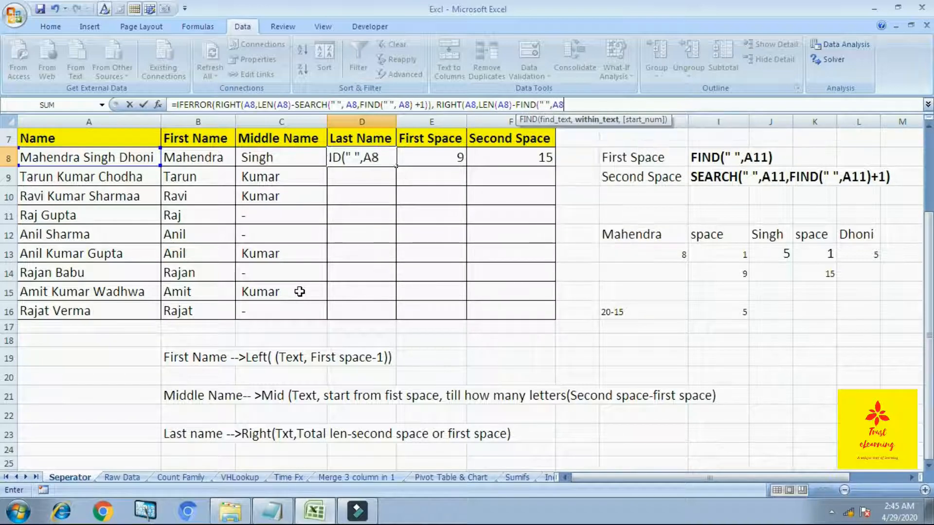
{"action": "type", "text": ")"}
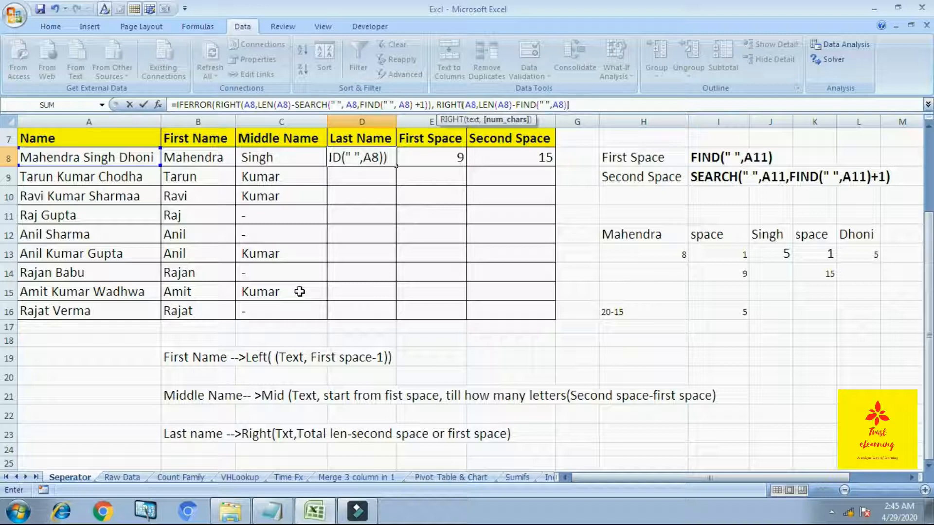
{"action": "type", "text": ")"}
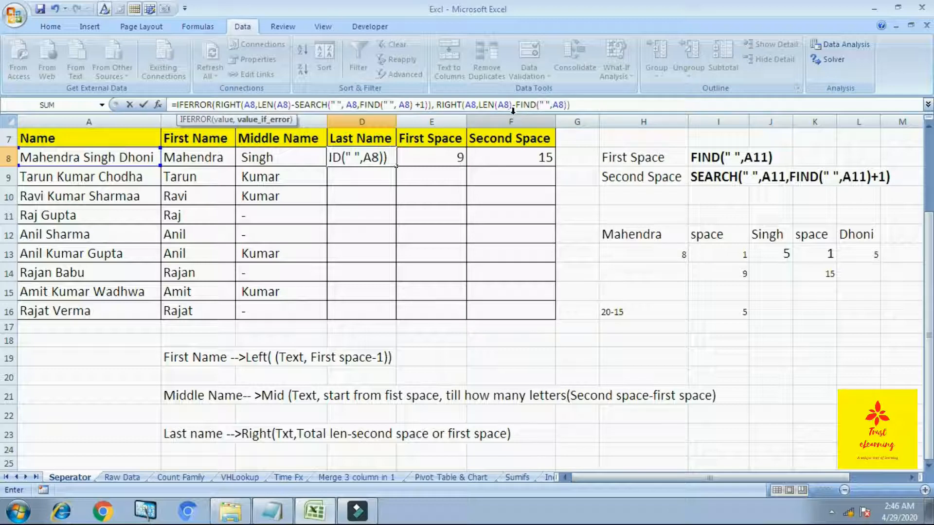
{"action": "left_click", "coordinate": [612, 105]}
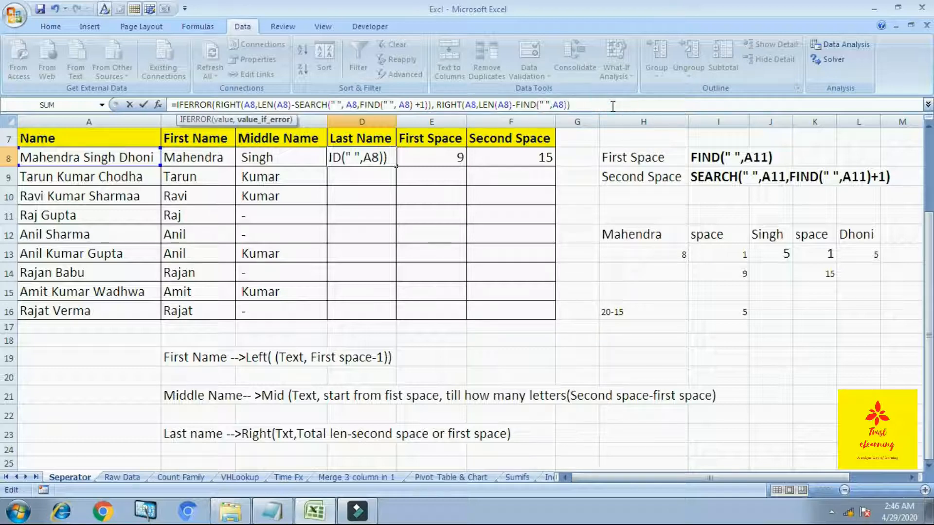
{"action": "type", "text": ")"}
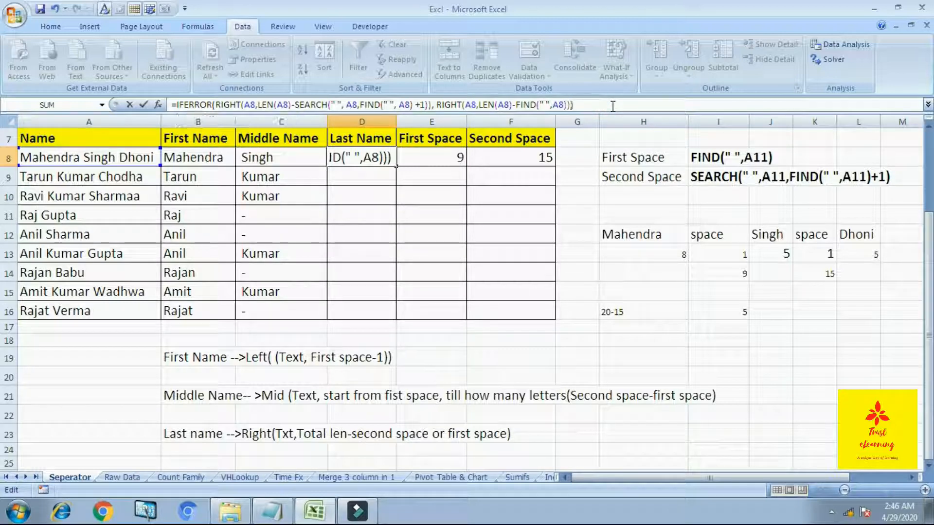
{"action": "key", "text": "ctrl+Return"}
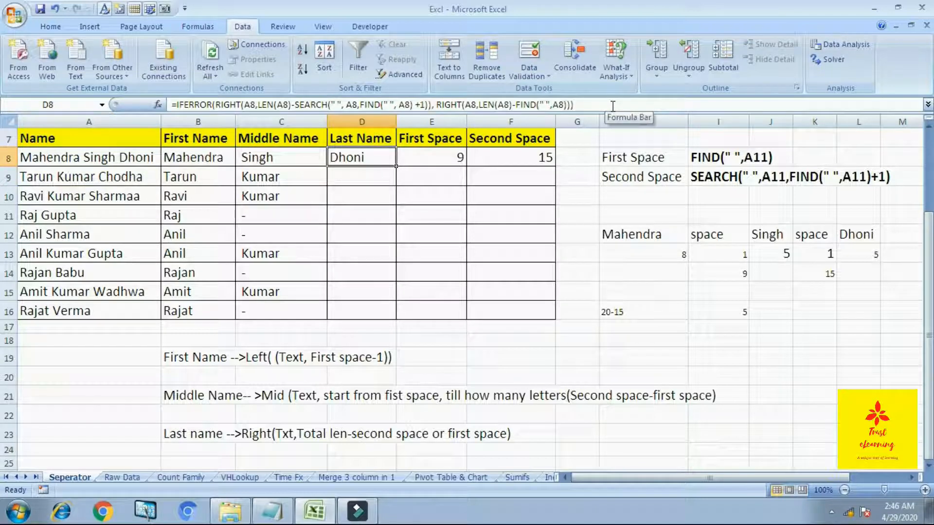
Fill the Last Name formula from D8 down through D16
{"action": "key", "text": "shift+Down"}
{"action": "key", "text": "shift+Down"}
{"action": "key", "text": "shift+Down"}
{"action": "key", "text": "shift+Down"}
{"action": "key", "text": "shift+Down"}
{"action": "key", "text": "shift+Down"}
{"action": "key", "text": "shift+Down"}
{"action": "key", "text": "shift+Down"}
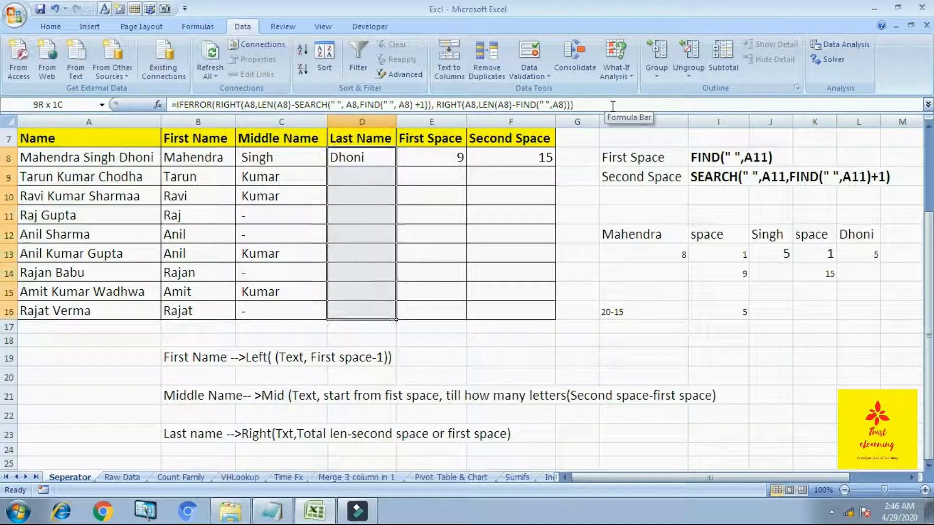
{"action": "key", "text": "ctrl+d"}
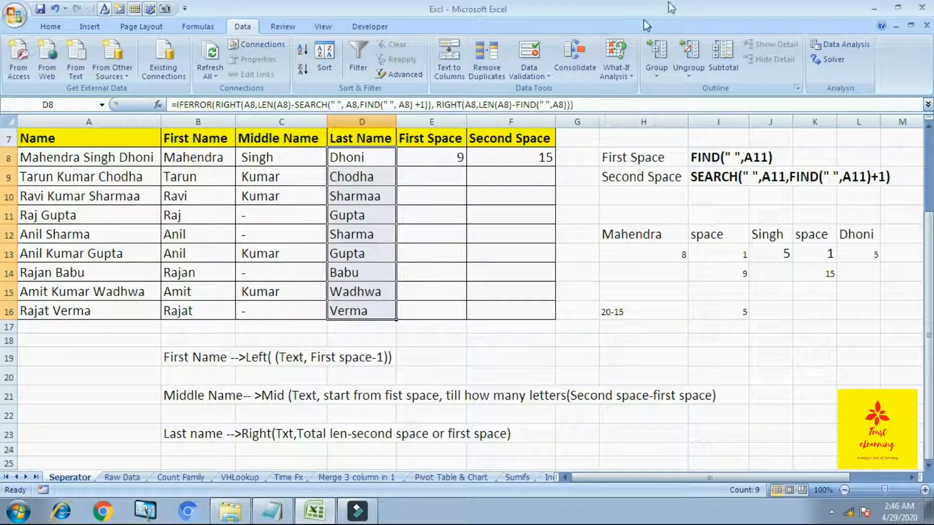
{"action": "left_click", "coordinate": [457, 291]}
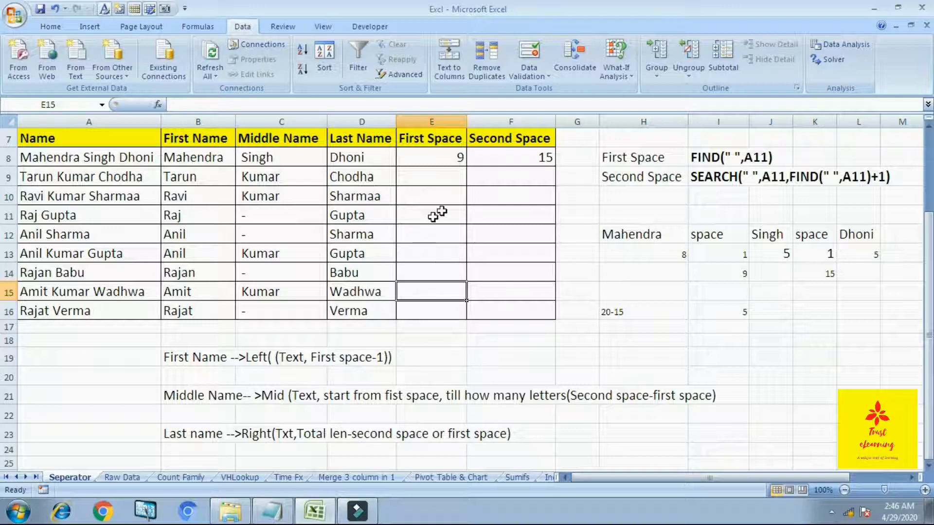
{"action": "left_click", "coordinate": [814, 350]}
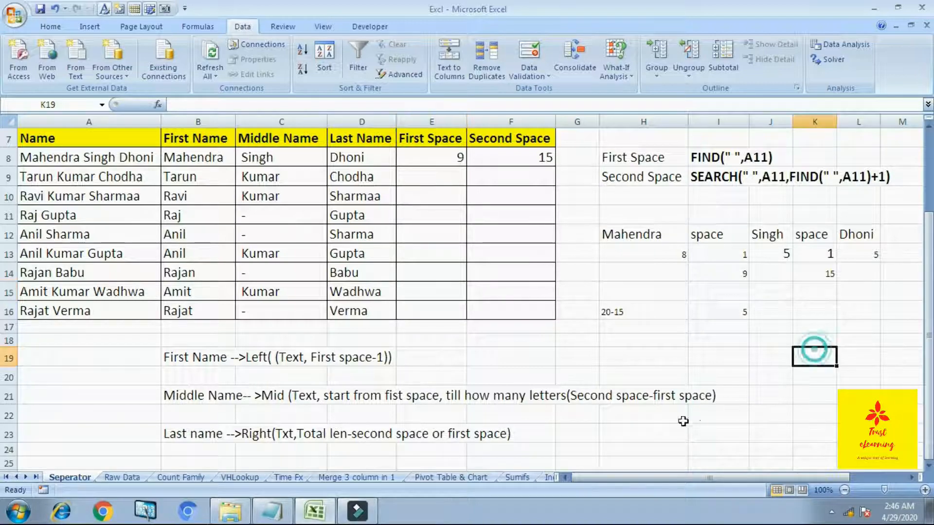
{"action": "scroll", "coordinate": [683, 421], "scroll_direction": "down", "scroll_amount": 1}
{"action": "scroll", "coordinate": [511, 296], "scroll_direction": "up", "scroll_amount": 3}
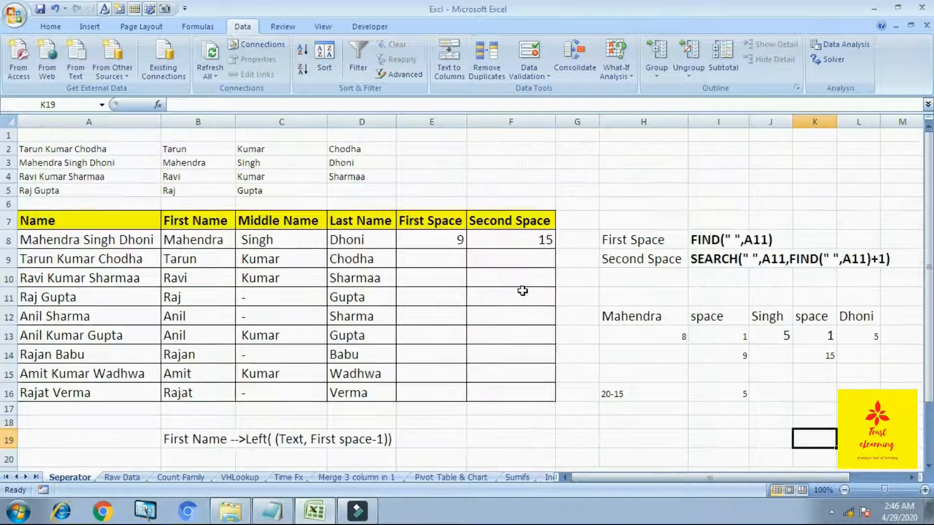
{"action": "scroll", "coordinate": [626, 194], "scroll_direction": "down", "scroll_amount": 2}
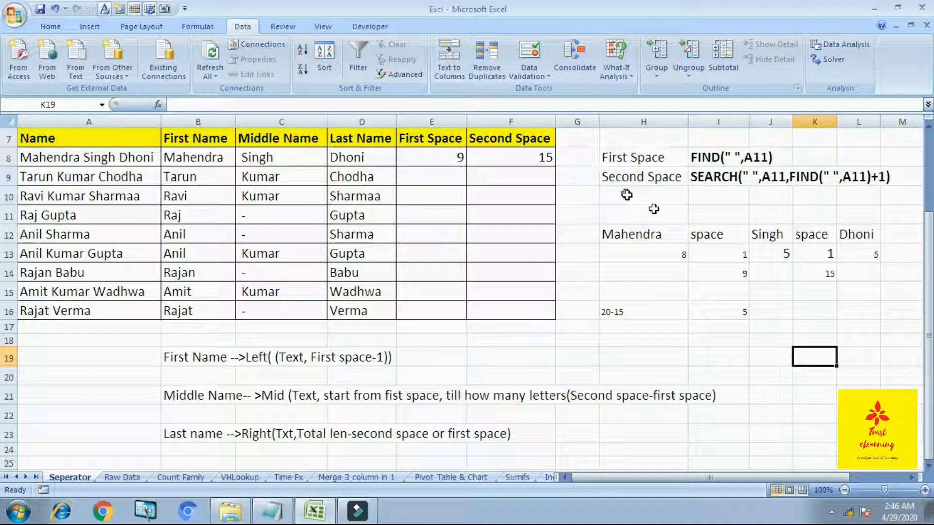